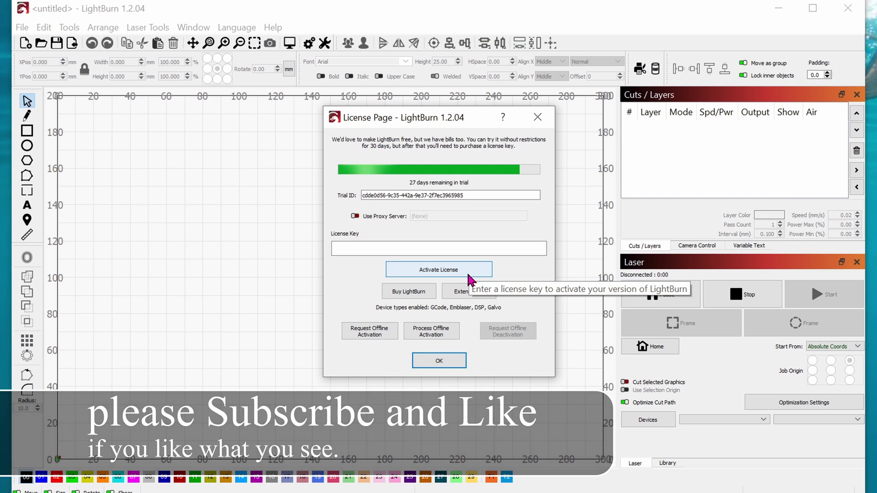
Dismiss the trial notice and detect the connected laser with Find My Laser.
left_click(447, 360)
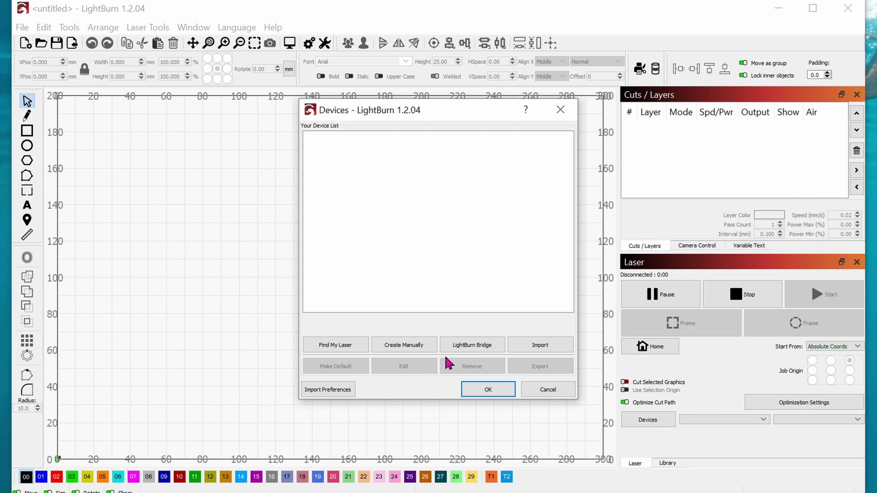
left_click(349, 349)
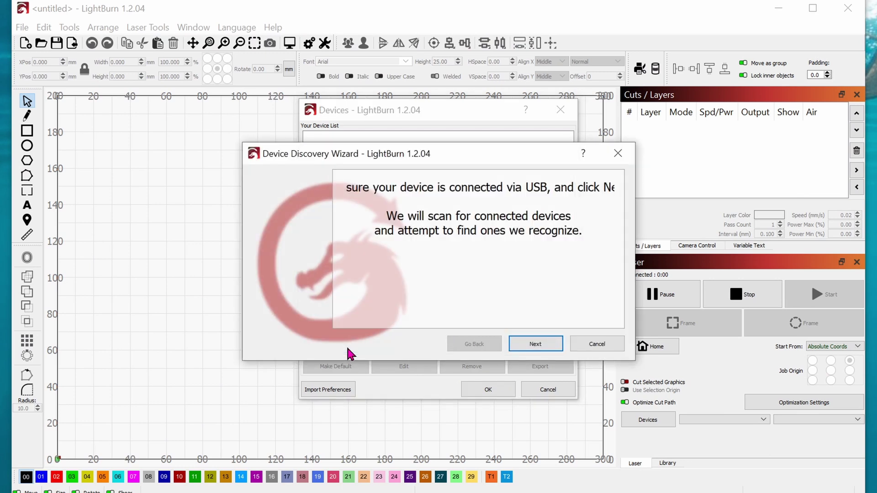
left_click(548, 349)
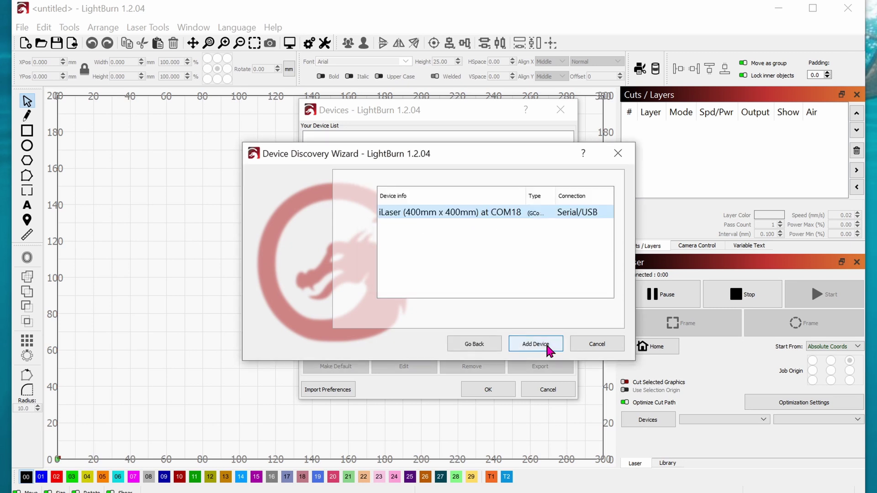
left_click(536, 344)
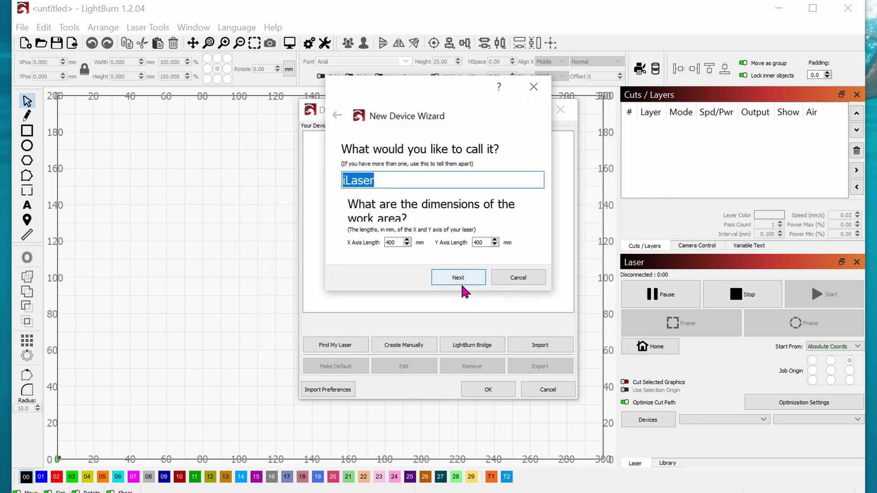
Name the laser 'comgrow z1 10w' and finish with a 400 × 400 mm area and front-left origin.
type("comb")
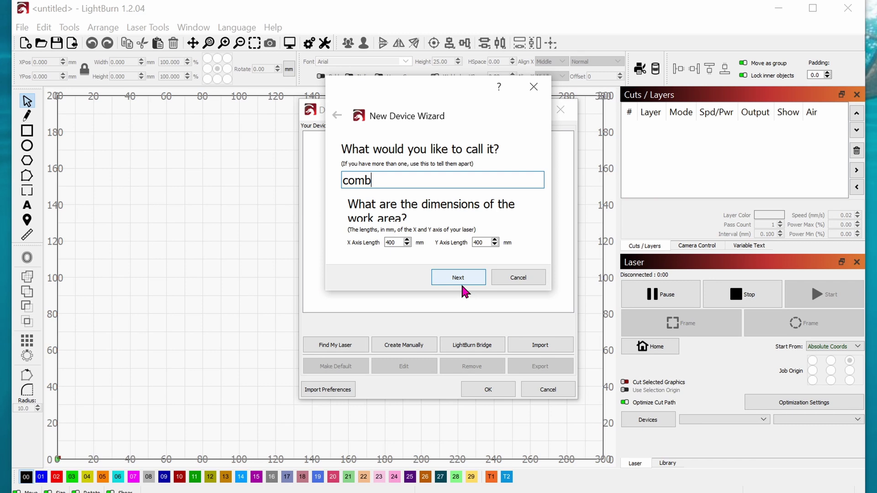
key("BackSpace")
type("ge")
key("BackSpace")
type("row z1 10w")
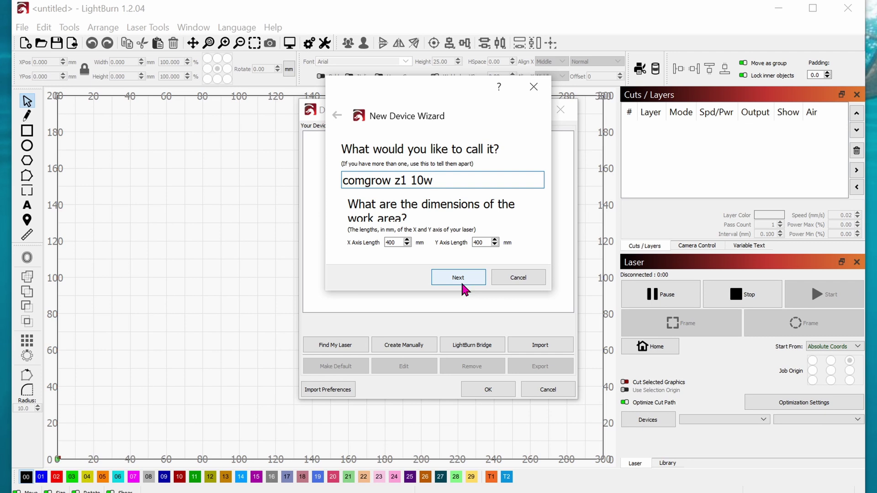
left_click(458, 279)
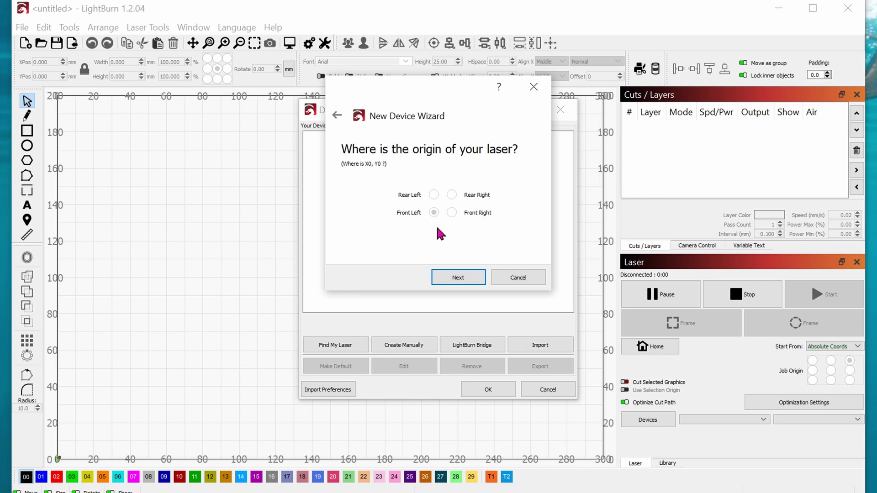
left_click(464, 277)
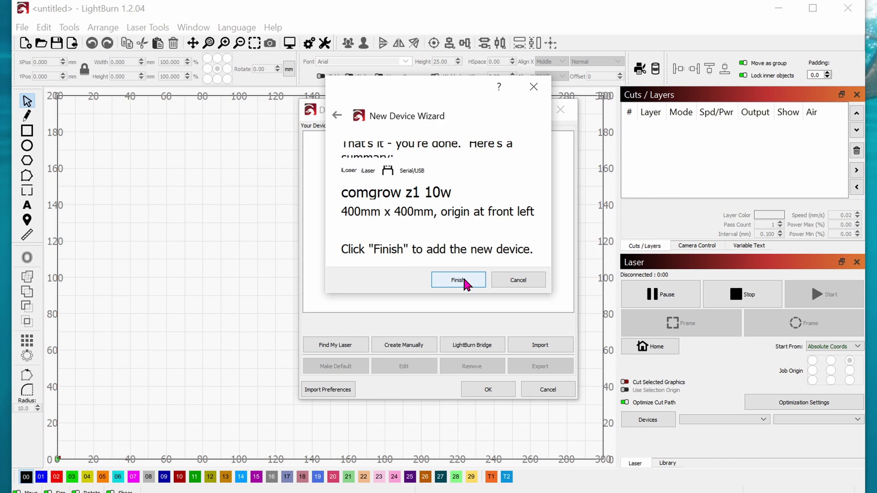
left_click(465, 282)
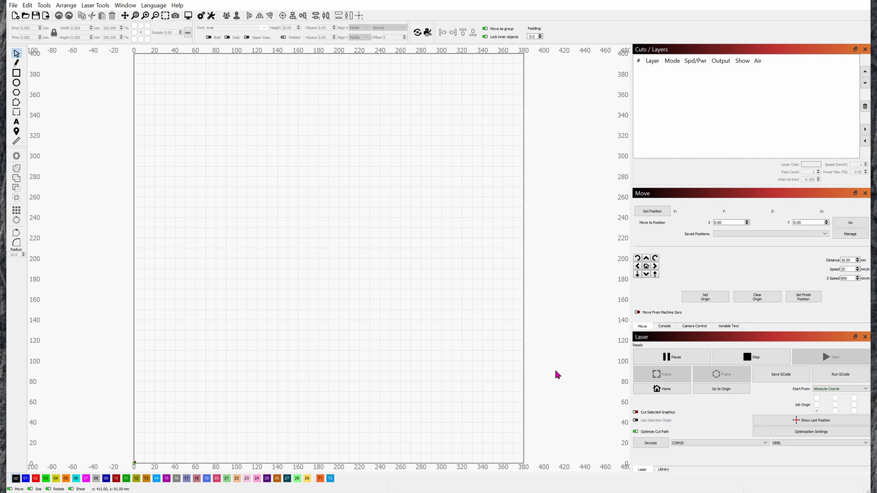
Start a manual GRBL device setup using a Serial/USB connection.
left_click(660, 444)
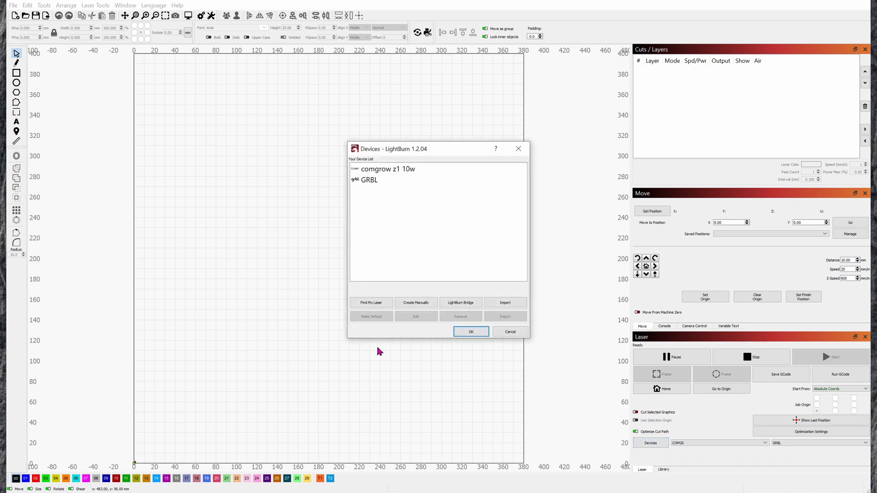
left_click(416, 304)
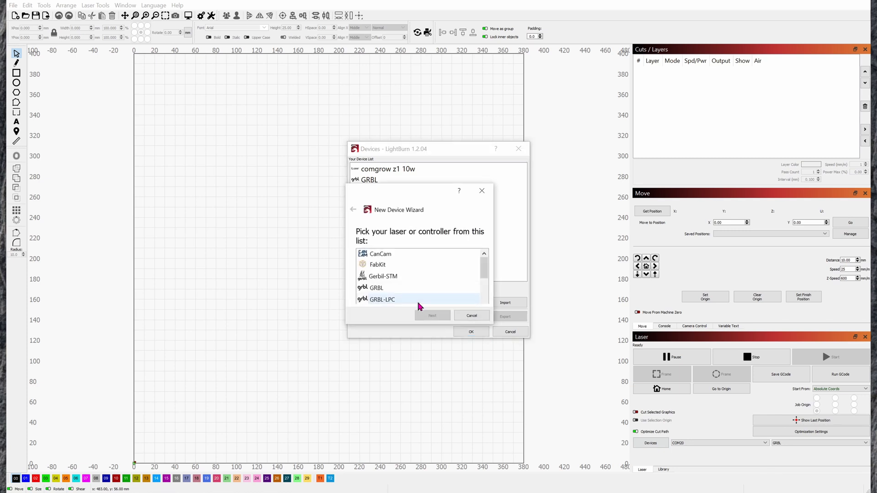
left_click(392, 289)
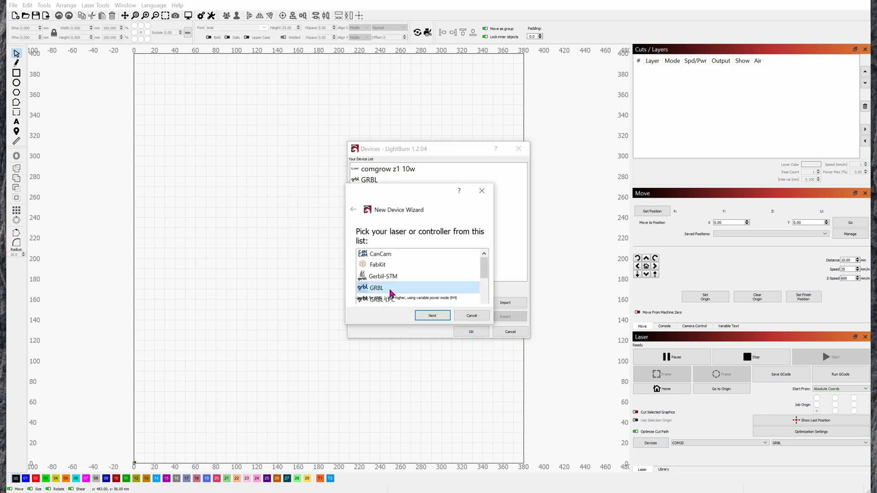
left_click(448, 317)
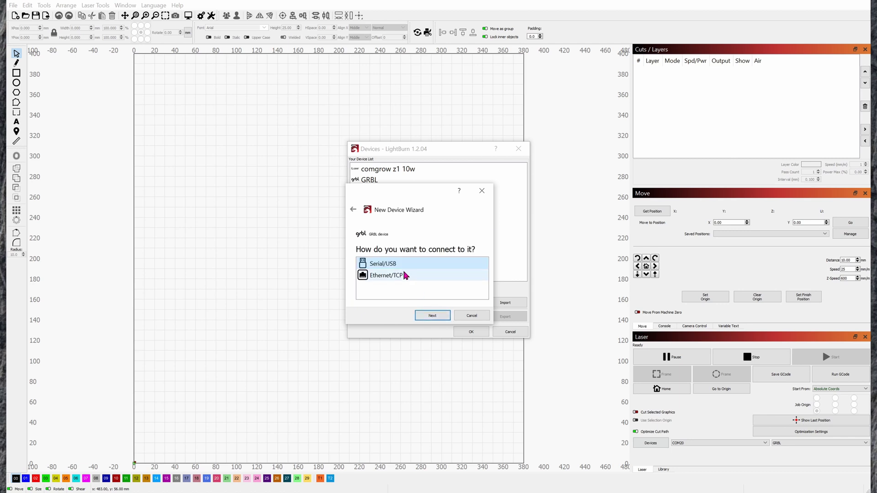
left_click(432, 315)
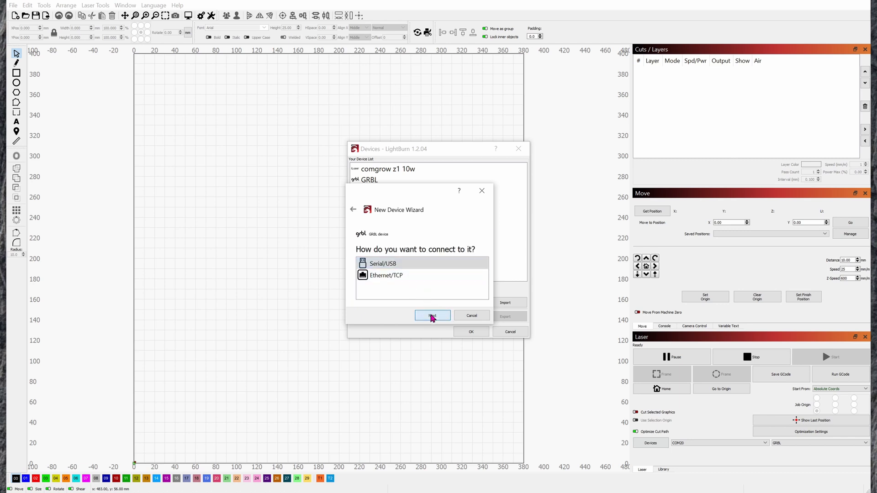
Set the GRBL work area to 380 × 400 mm, keep front-left origin, and finish.
double_click(412, 255)
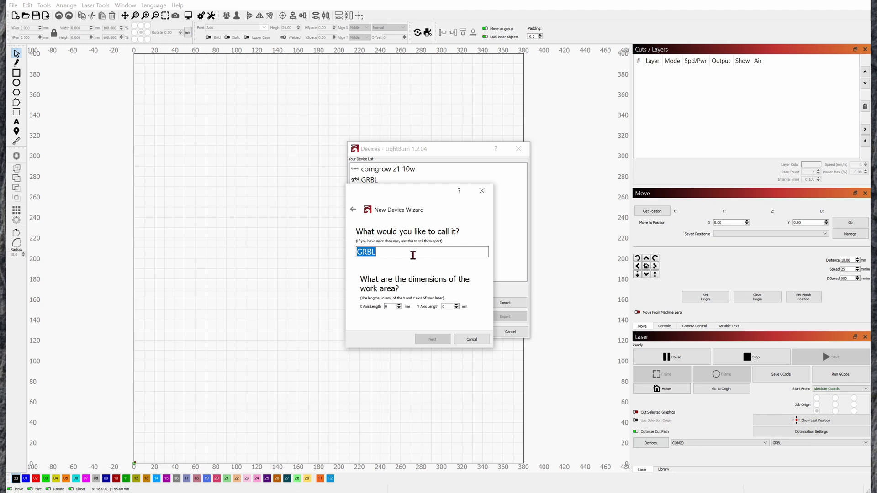
left_click(393, 307)
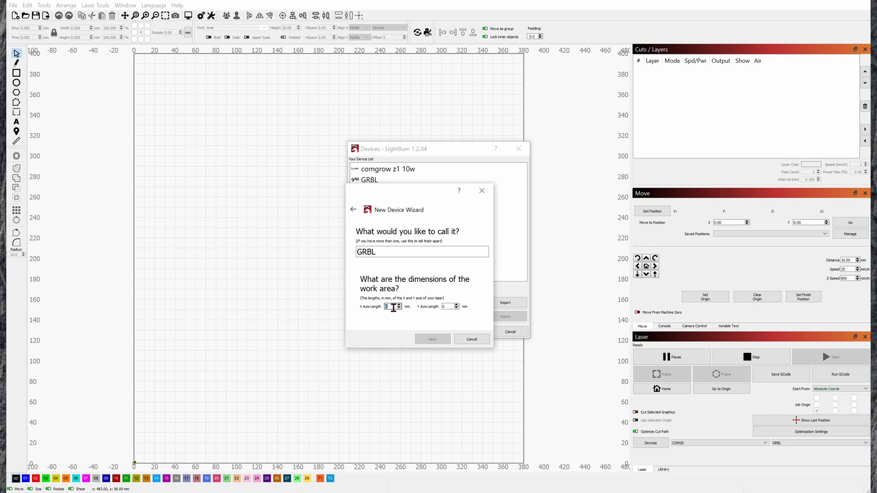
type("380")
key("Tab")
type("4")
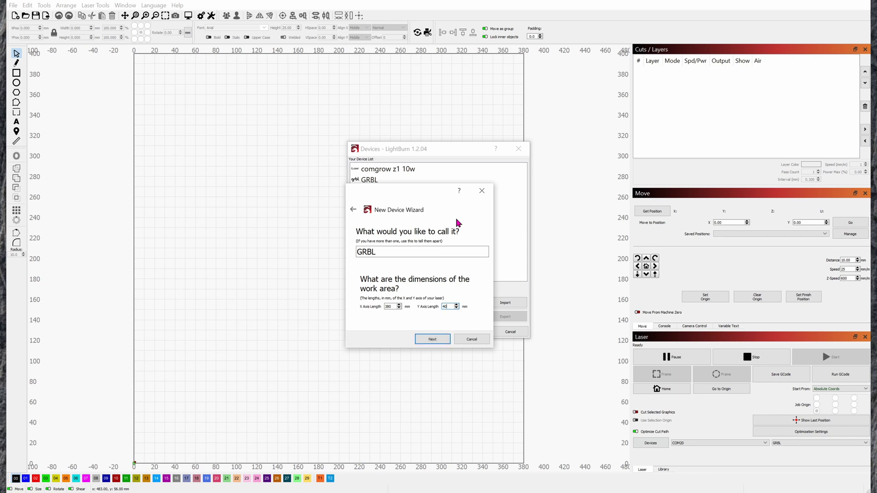
left_click(422, 342)
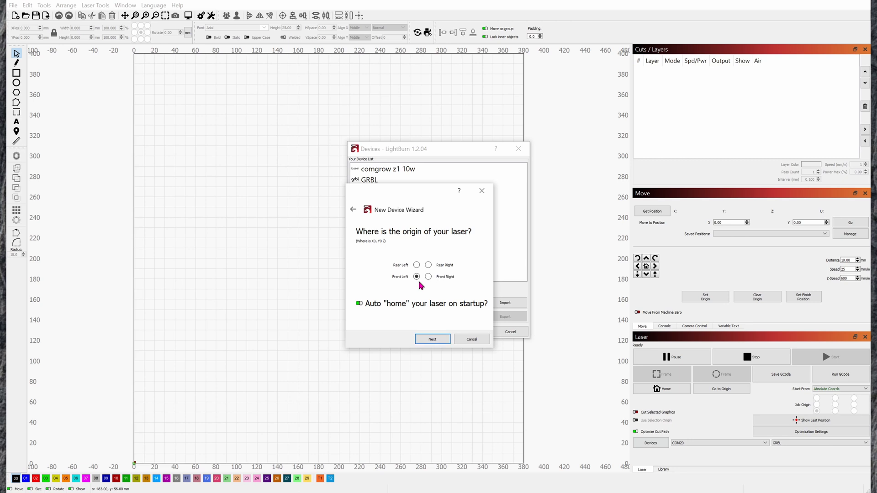
left_click(442, 345)
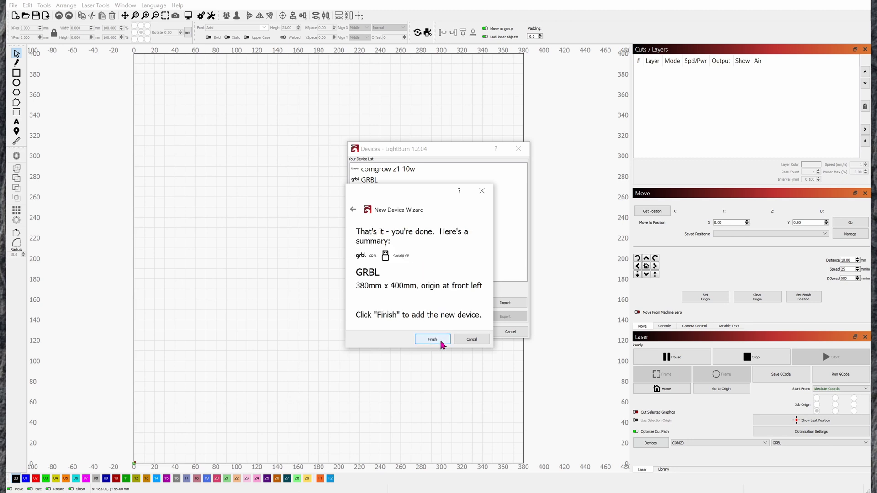
left_click(441, 340)
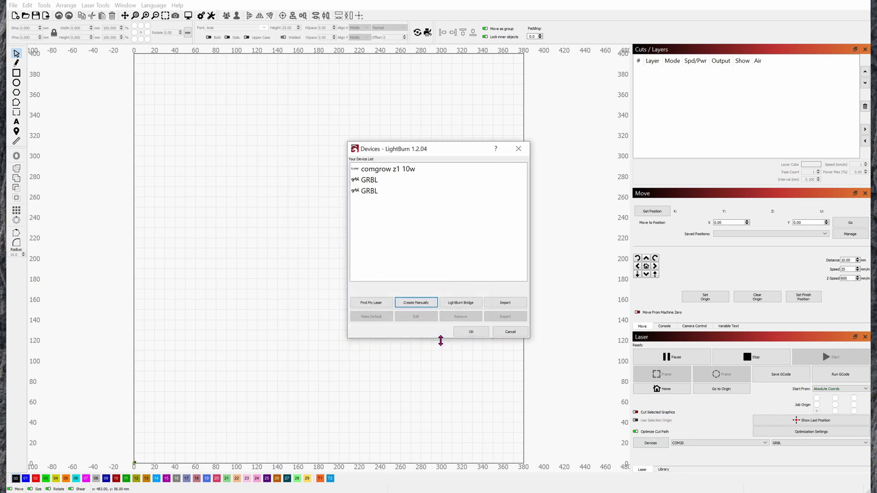
Keep COM20 as the port and verify the CH340 adapter on COM20 in Device Manager.
left_click(472, 332)
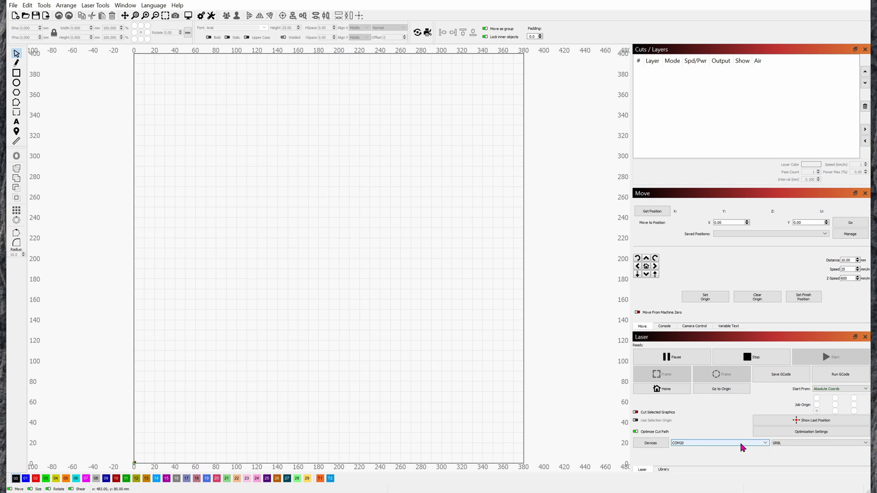
left_click(742, 446)
left_click(743, 459)
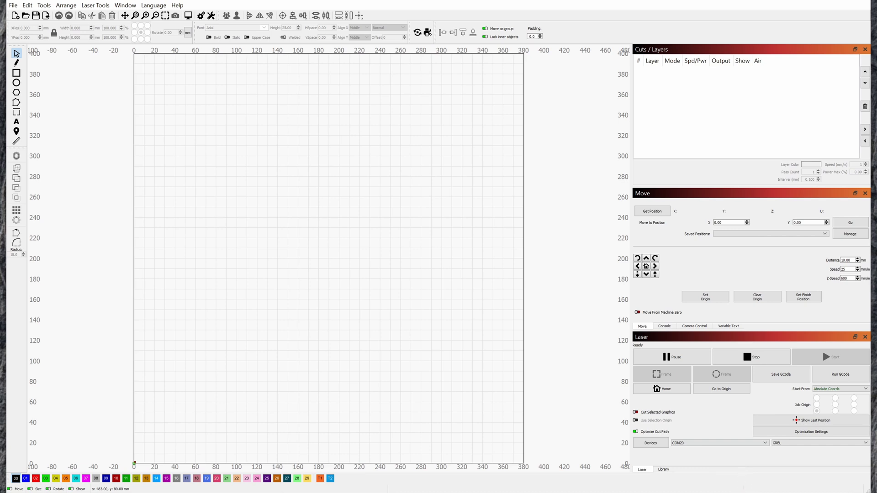
key("alt+Tab")
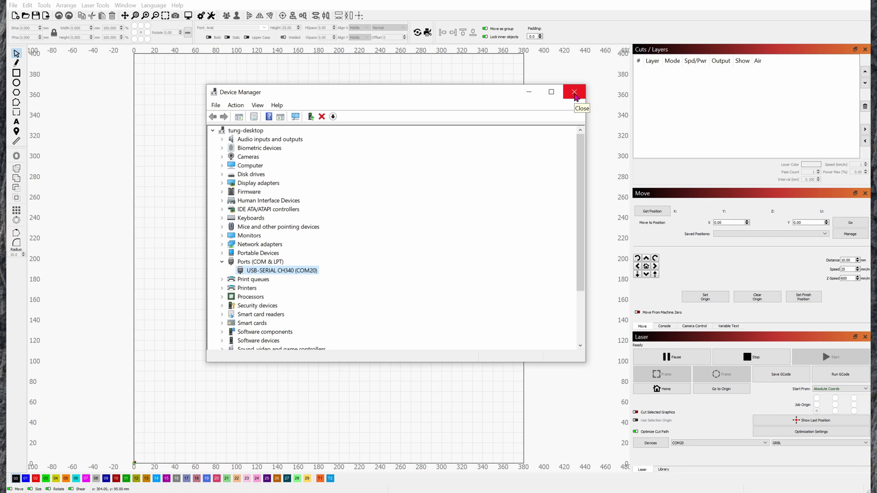
left_click(575, 94)
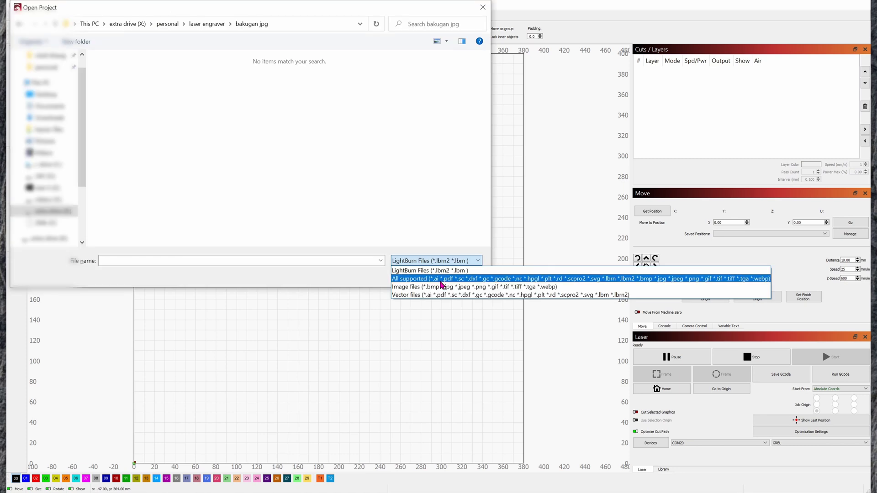
Import the delyq2e-070d51b2 PNG emblem, showing All supported file types.
left_click(442, 279)
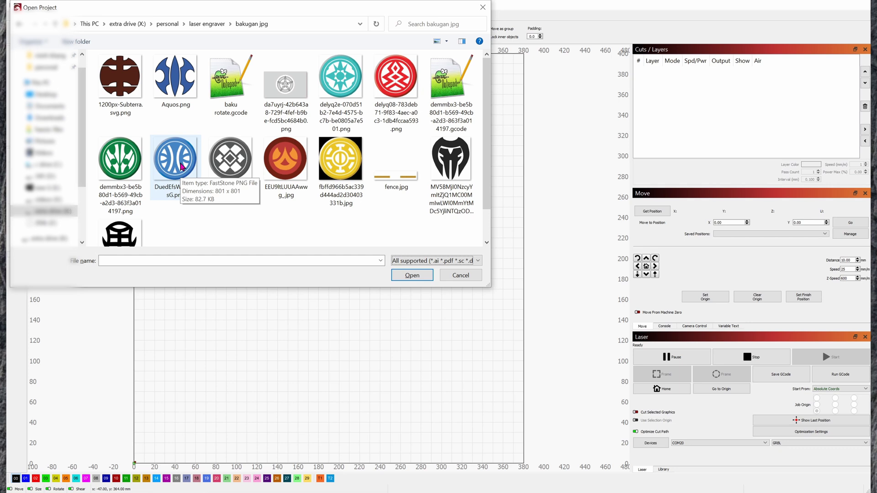
double_click(336, 88)
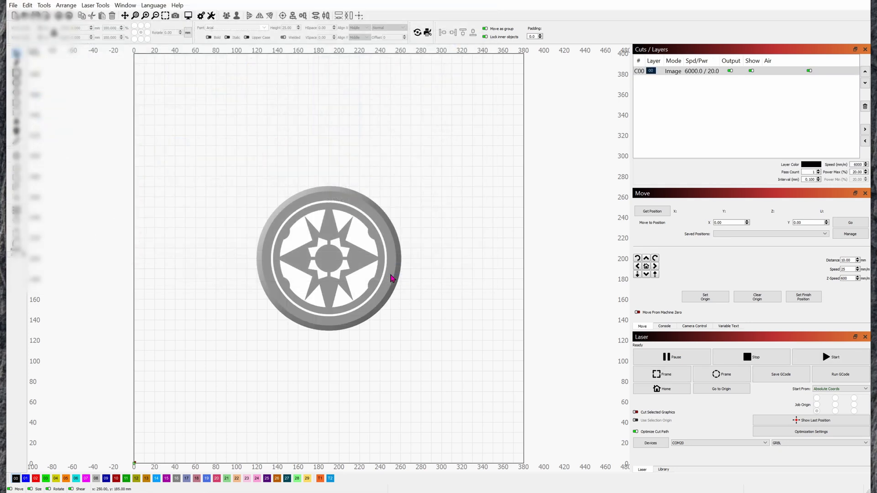
left_click(642, 74)
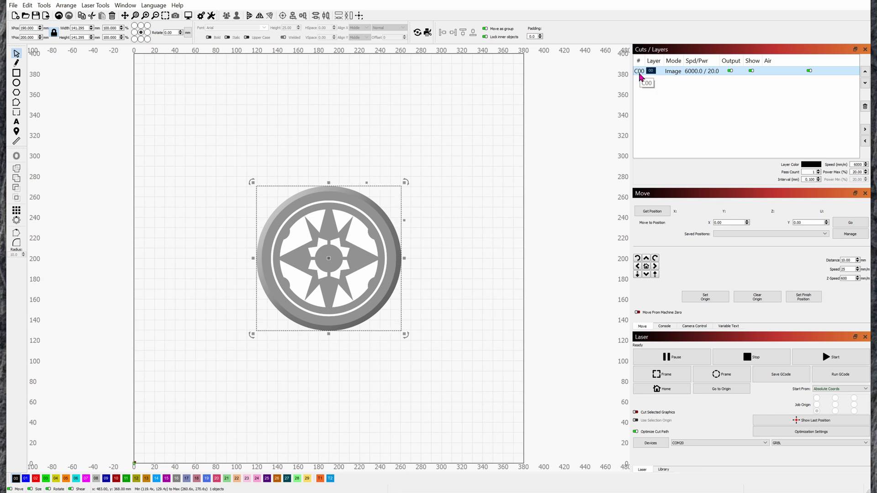
double_click(640, 75)
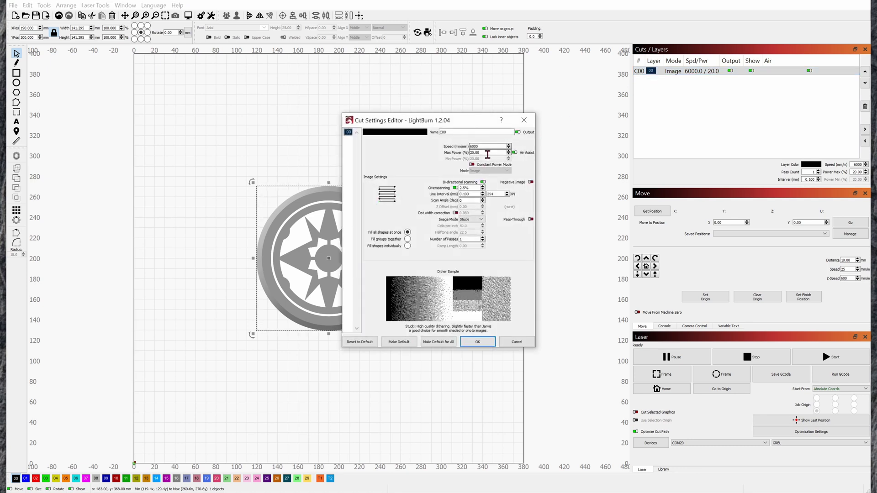
left_click(526, 120)
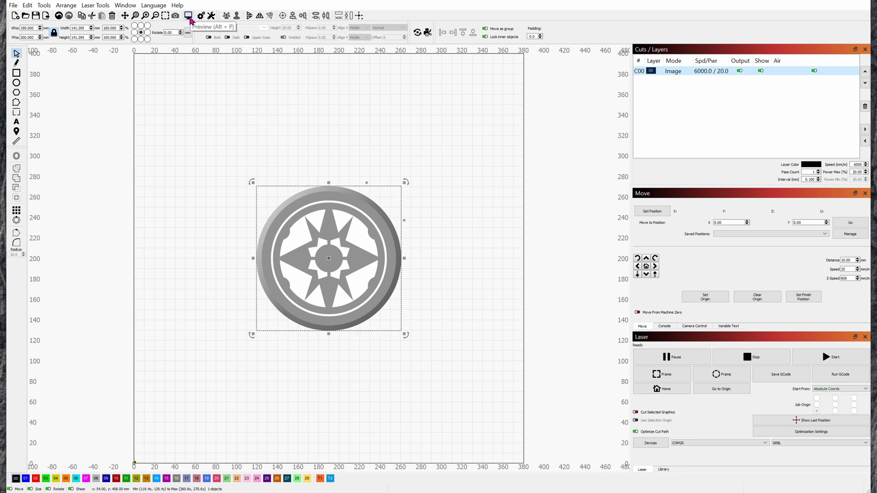
left_click(189, 17)
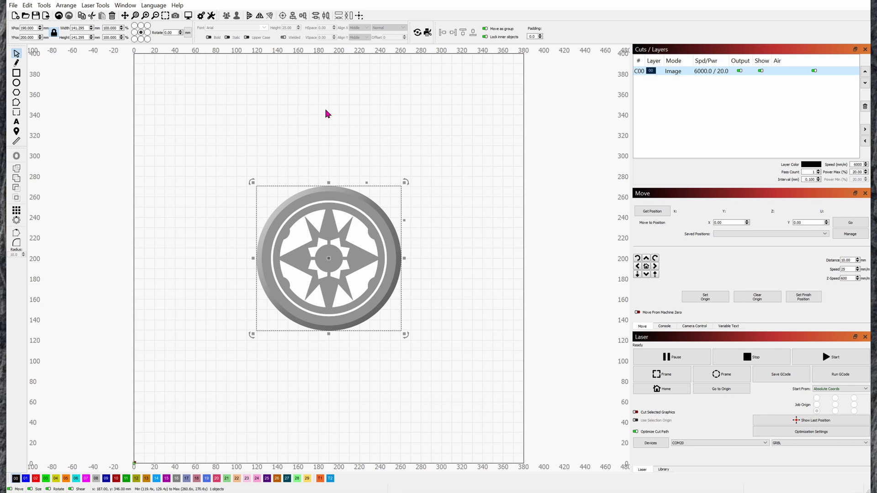
scroll(295, 210, "down", 2)
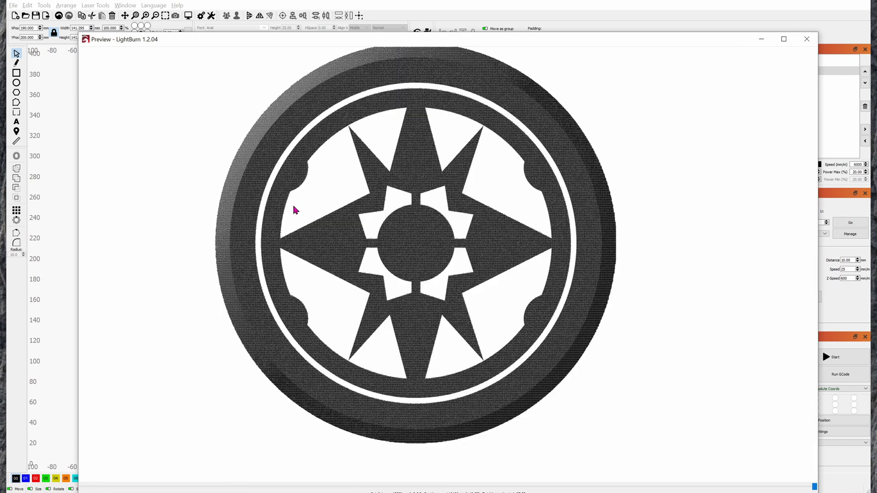
scroll(304, 212, "down", 1)
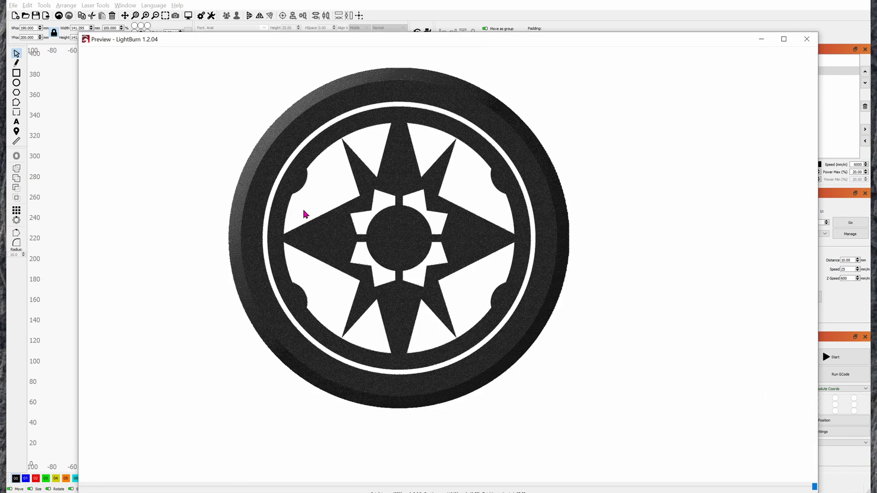
left_click(547, 489)
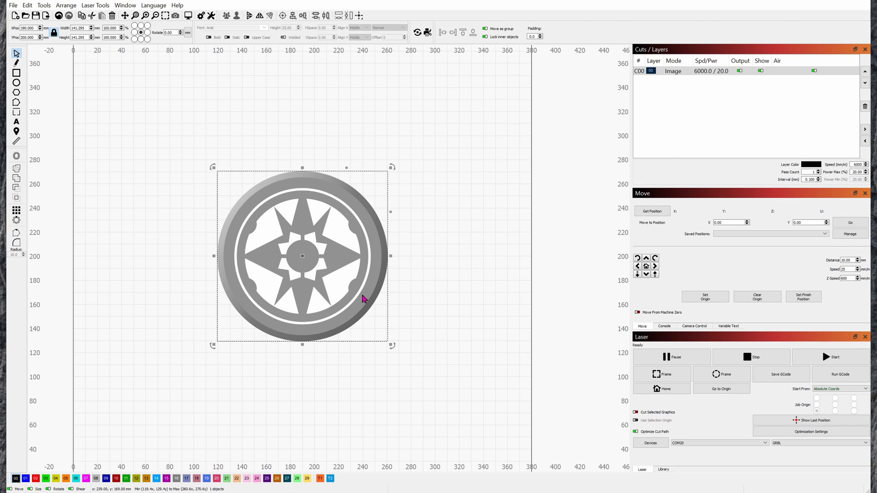
Trace the emblem image into vector outlines at threshold 160.
right_click(364, 299)
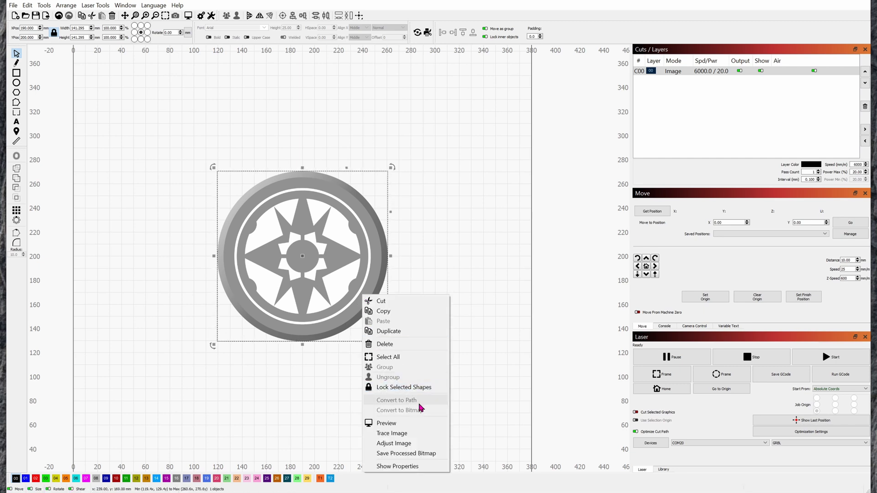
left_click(428, 433)
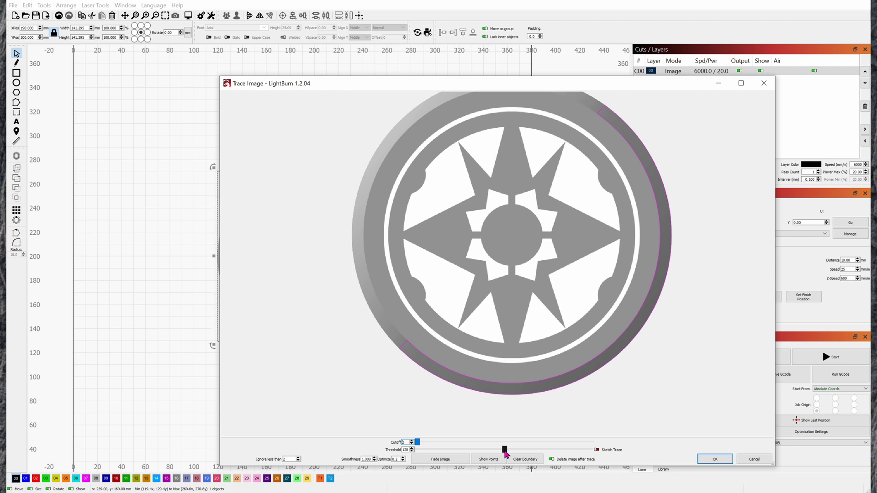
left_click_drag(503, 452, 526, 450)
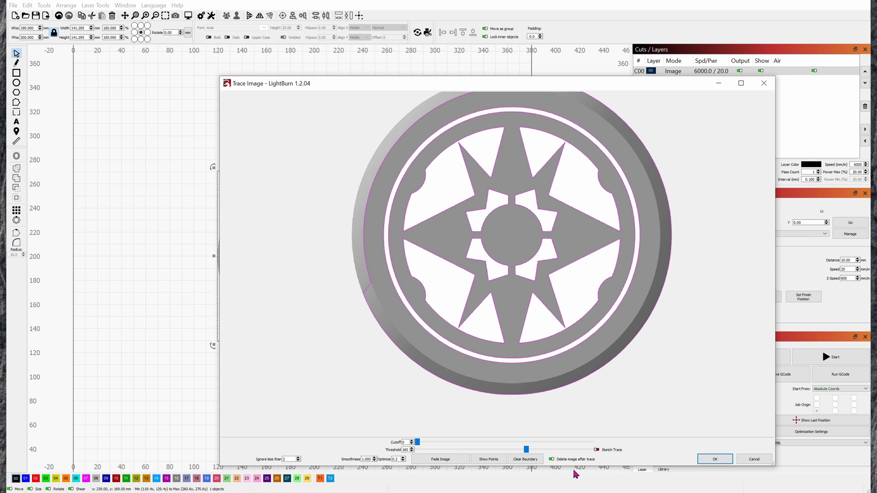
left_click(715, 459)
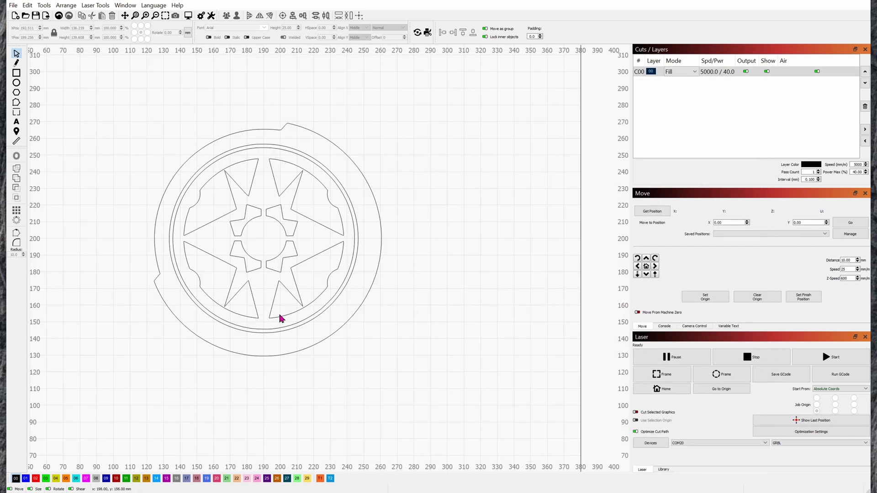
Select the jagged outermost ring of the trace.
left_click(229, 138)
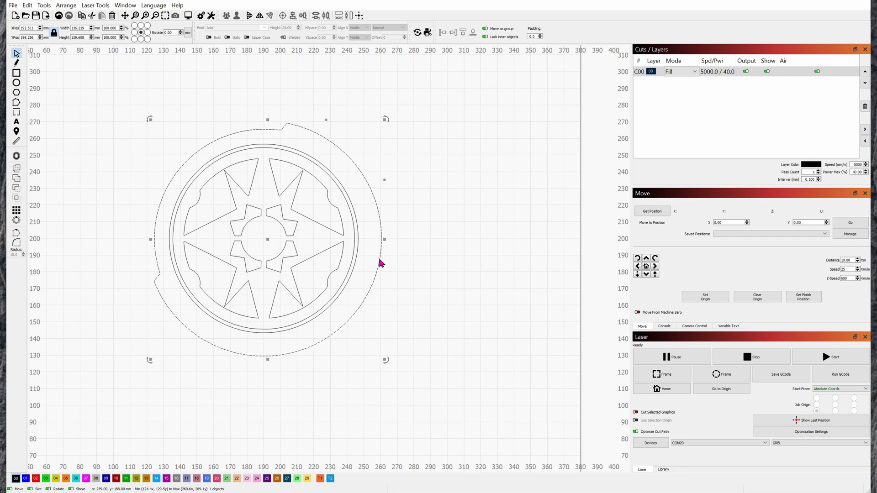
Delete the broken outer ring and draw a new circle around the whole design.
key("Delete")
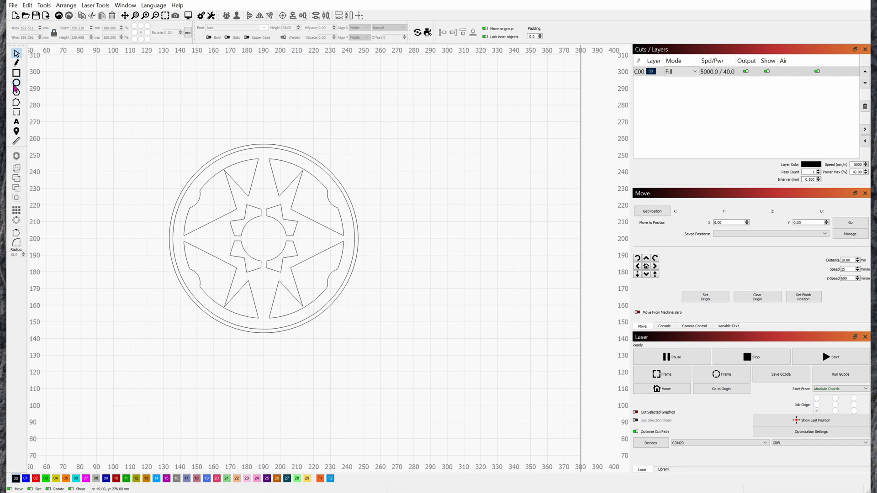
left_click(16, 84)
mouse_move(162, 136)
left_mouse_down()
mouse_move(371, 365)
mouse_move(358, 348)
left_mouse_up()
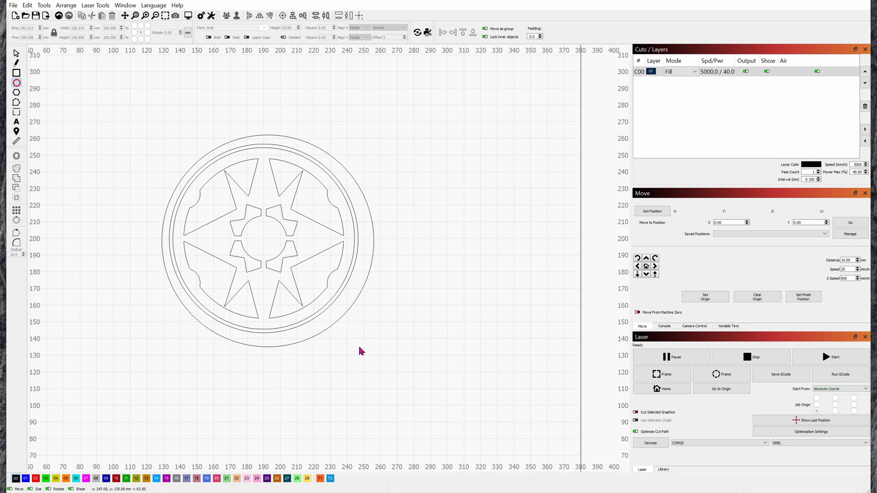
scroll(347, 292, "up", 2)
scroll(285, 259, "down", 3)
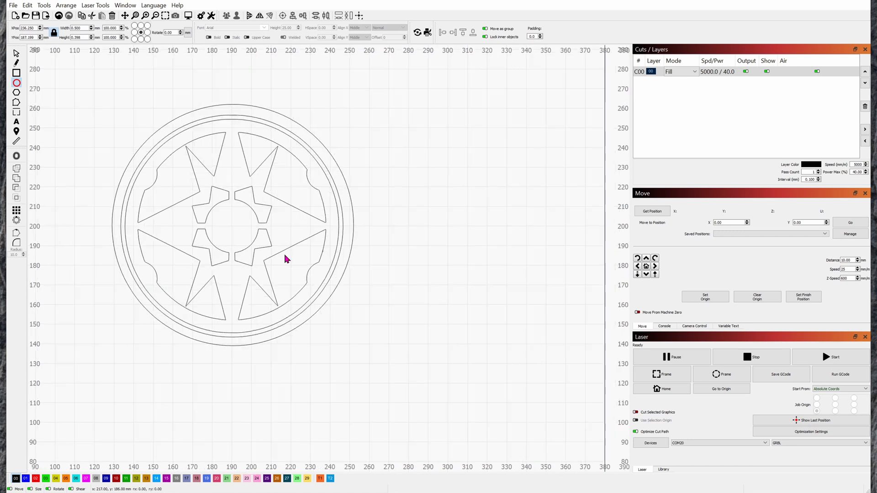
scroll(285, 259, "up", 2)
scroll(285, 259, "up", 1)
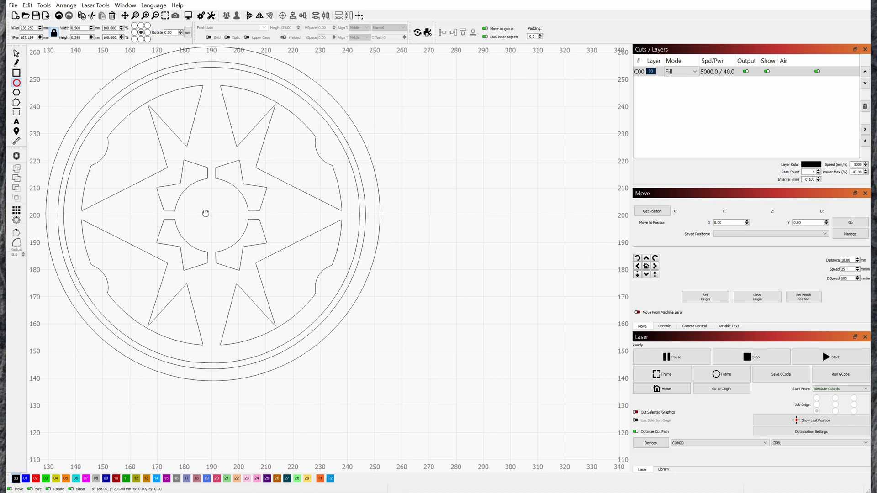
left_click_drag(205, 214, 334, 248)
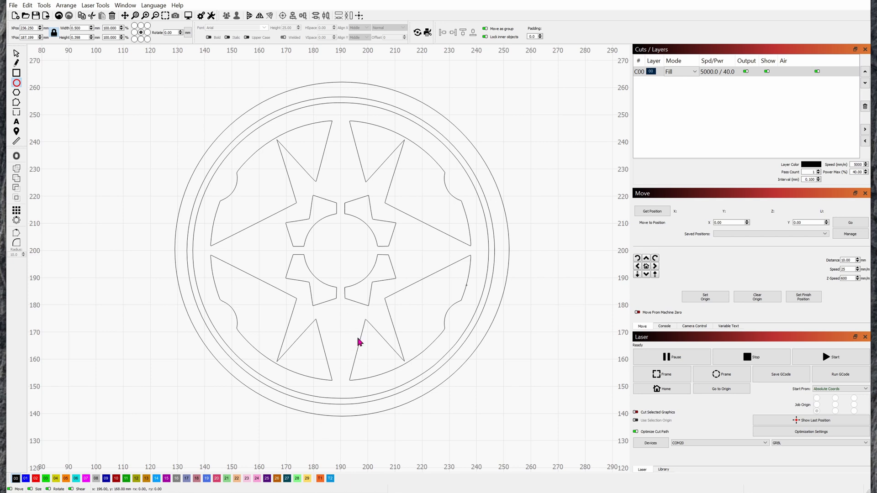
scroll(360, 347, "up", 1)
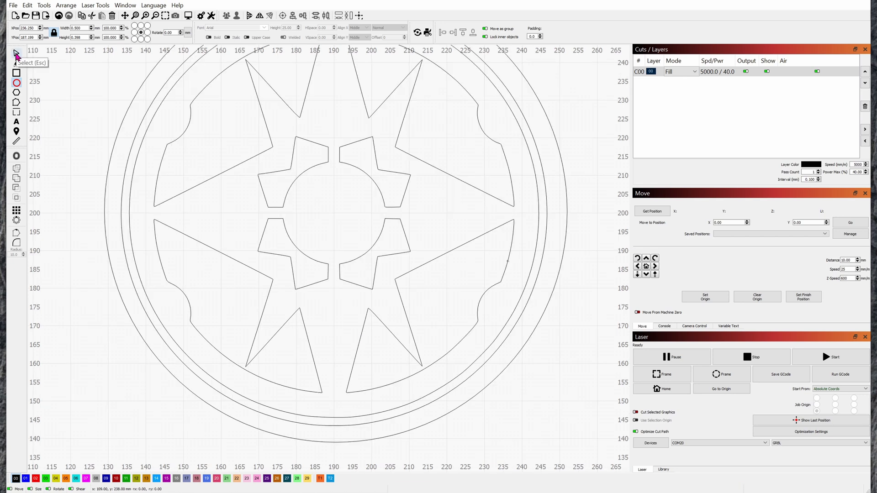
Inspect the star arm, a gear segment and the new outer circle by selecting each.
left_click(16, 54)
left_click(401, 276)
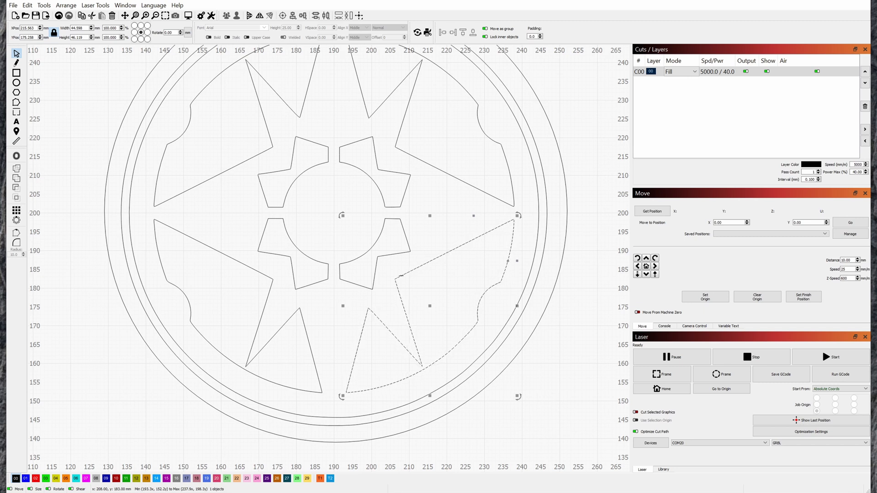
left_click(381, 256)
scroll(389, 275, "down", 1)
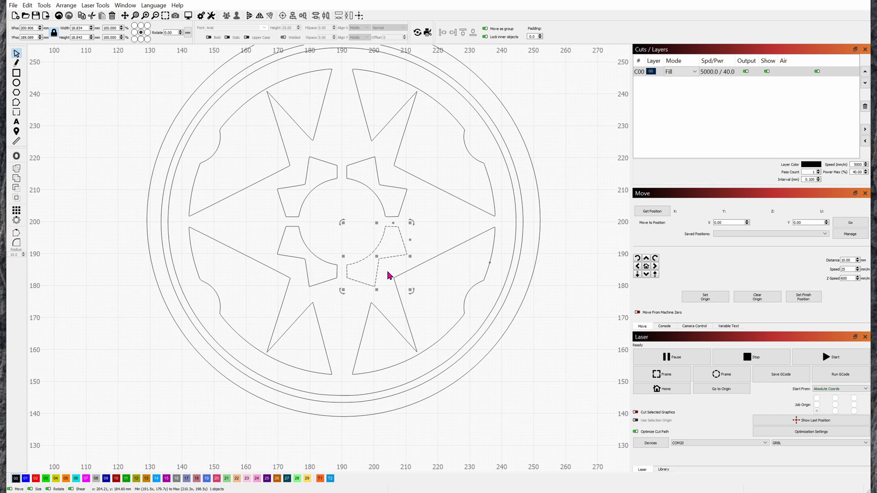
scroll(389, 275, "down", 2)
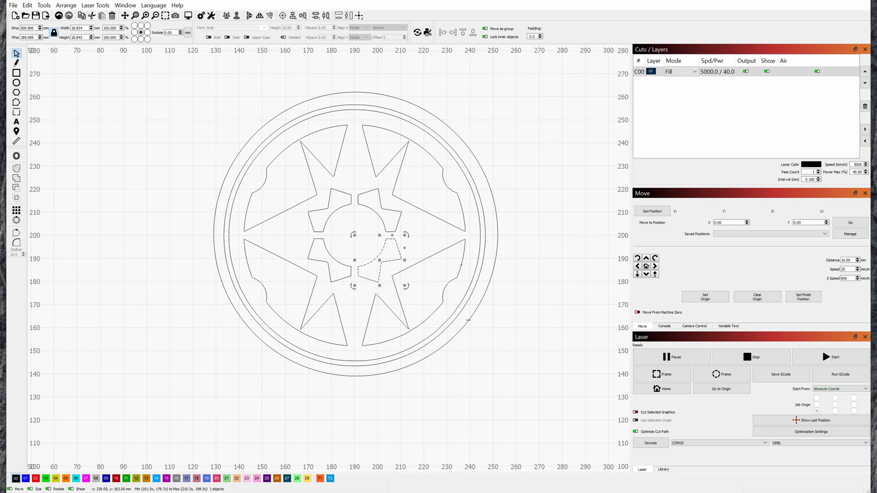
left_click(468, 319)
Delete the drawn circle and group all eleven remaining compass shapes.
key("Delete")
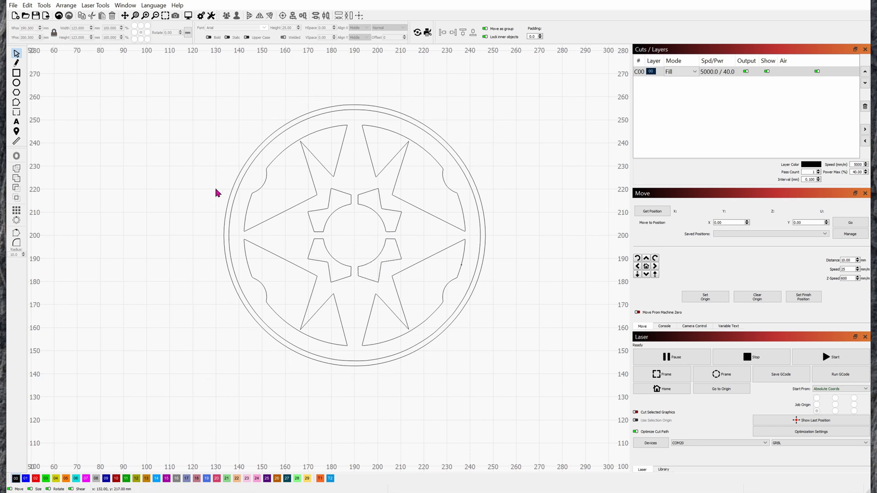
left_click_drag(200, 92, 533, 391)
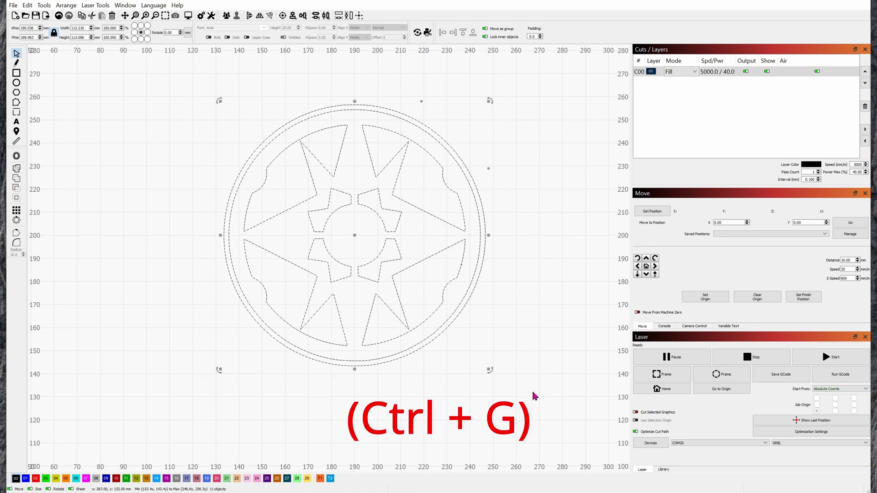
key("ctrl+g")
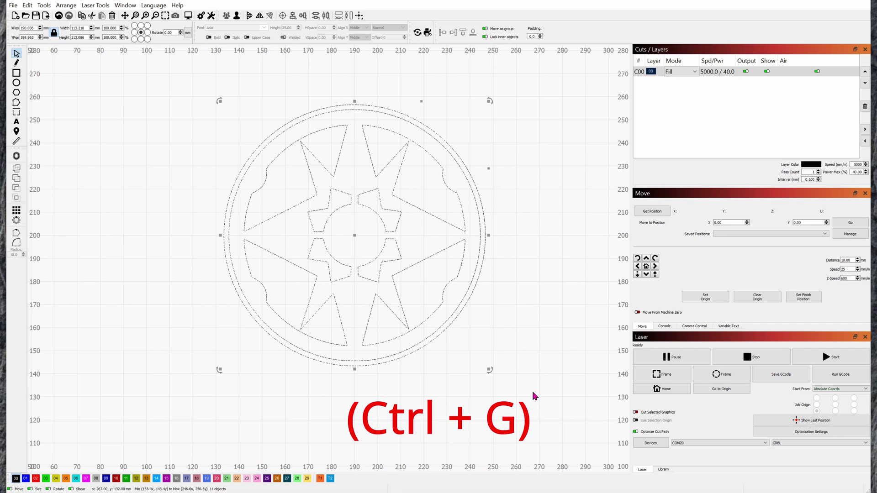
left_click(533, 392)
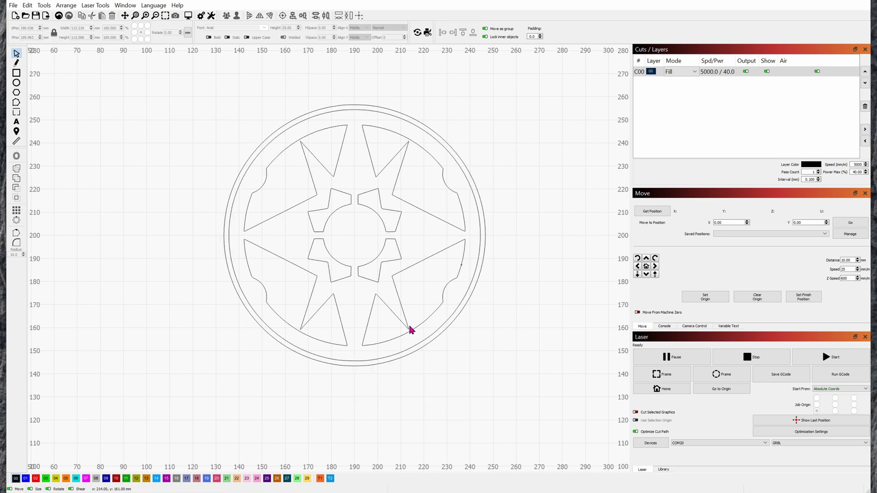
Nudge the grouped compass design slightly left and down.
left_click(407, 324)
left_click_drag(407, 324, 387, 339)
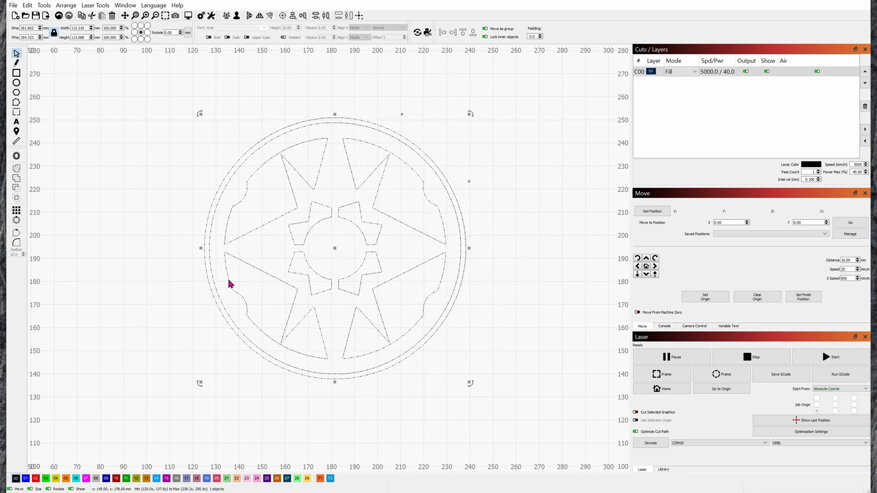
left_click(154, 266)
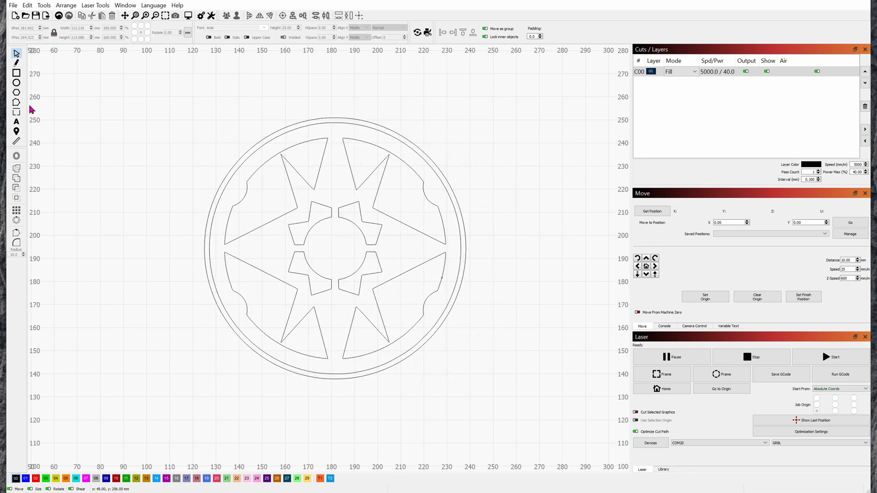
left_click(17, 84)
Draw a new outer circle and centre-align it with the grouped emblem via Align Centers.
left_click_drag(204, 117, 476, 358)
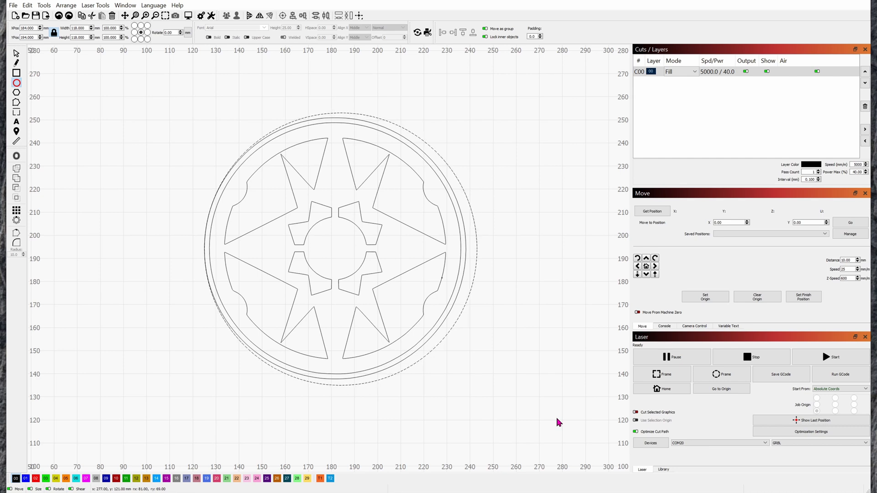
key("Escape")
key("ctrl+a")
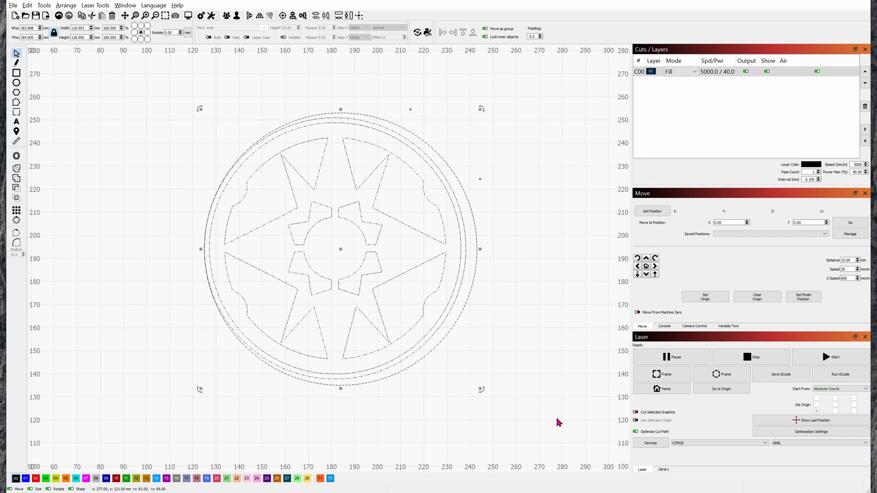
key("c")
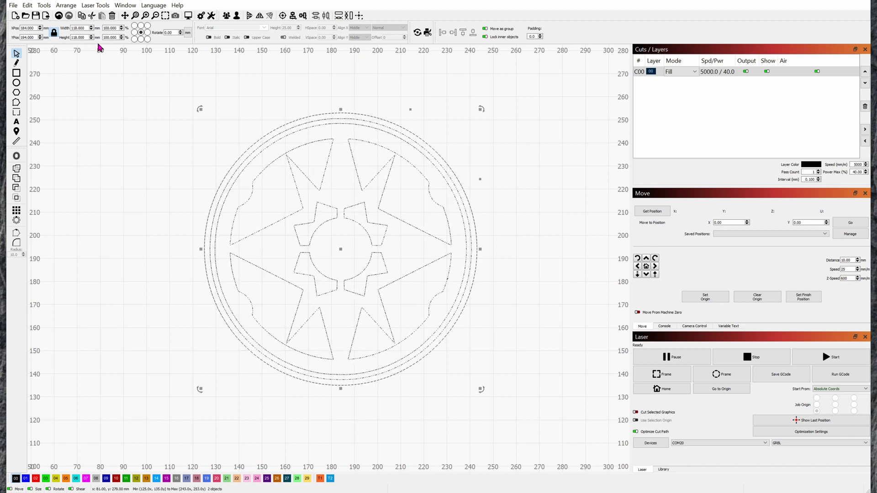
left_click(66, 5)
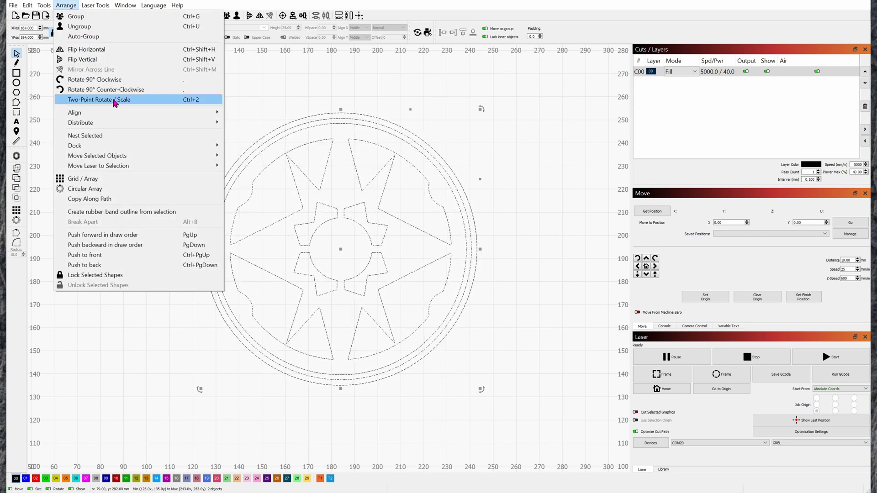
mouse_move(127, 113)
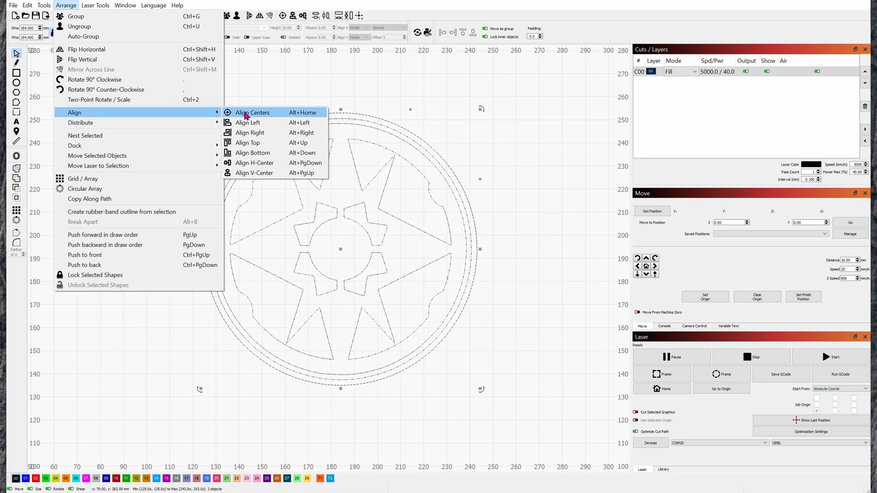
left_click(282, 123)
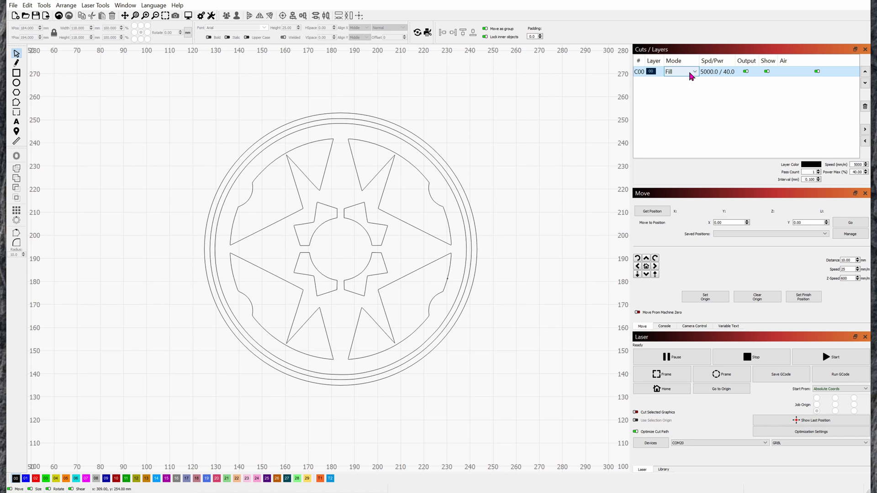
Preview the engraving with layer C00 in Fill mode.
key("alt+p")
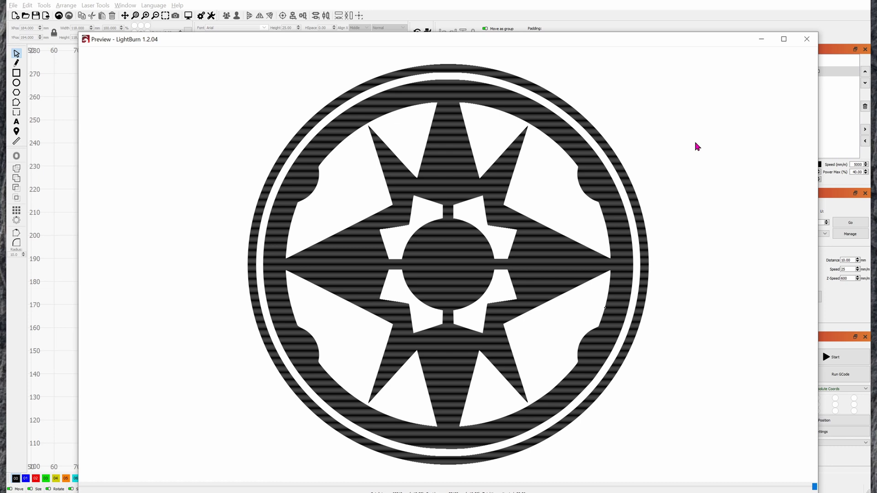
scroll(595, 223, "up", 2)
scroll(596, 227, "down", 2)
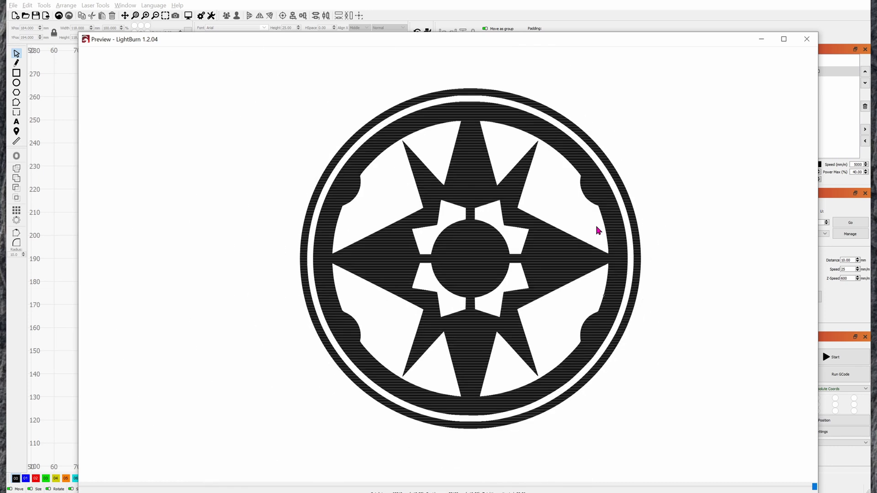
key("Escape")
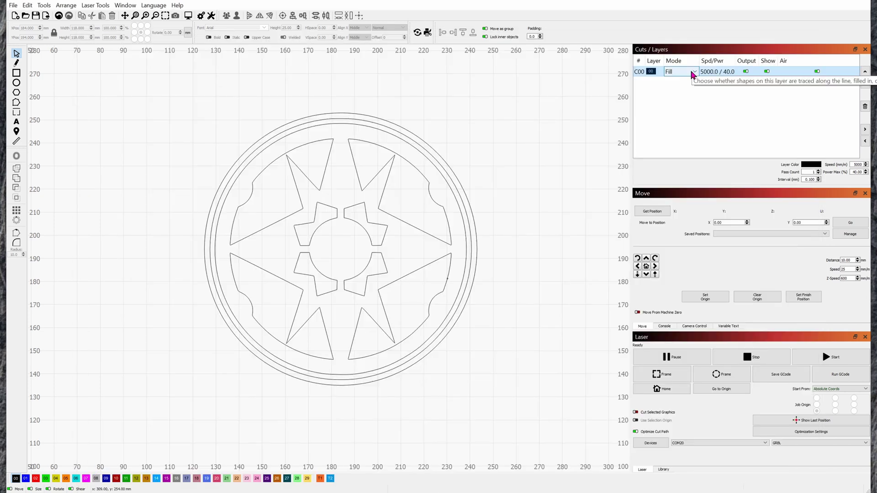
Switch layer C00 to Line mode and preview the outline-only result.
left_click(692, 73)
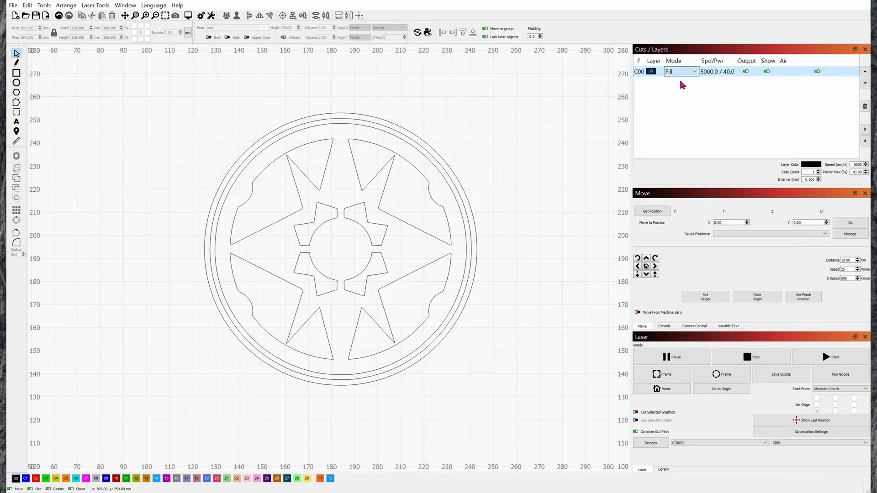
key("alt+p")
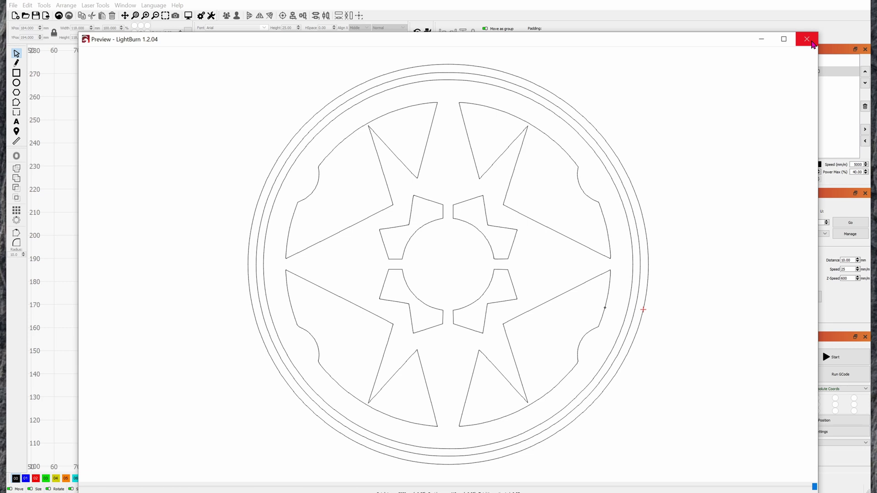
left_click(807, 39)
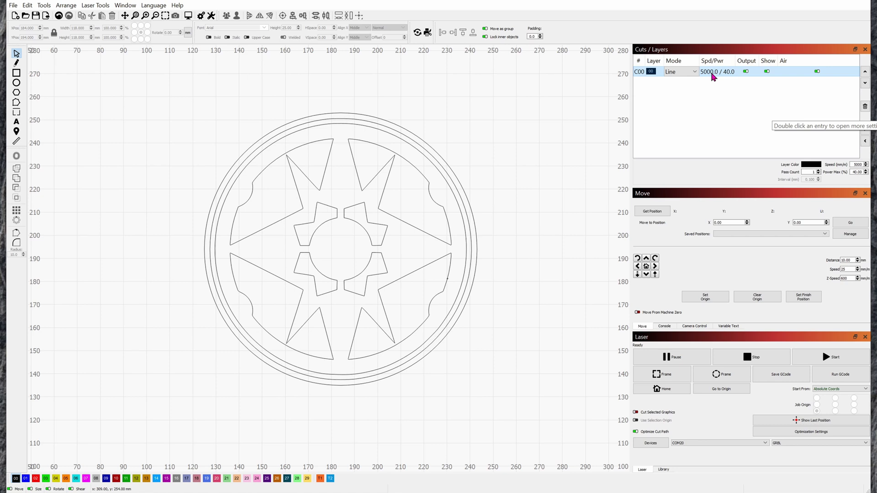
Switch layer C00's mode to Fill.
double_click(714, 77)
scroll(511, 144, "down", 1)
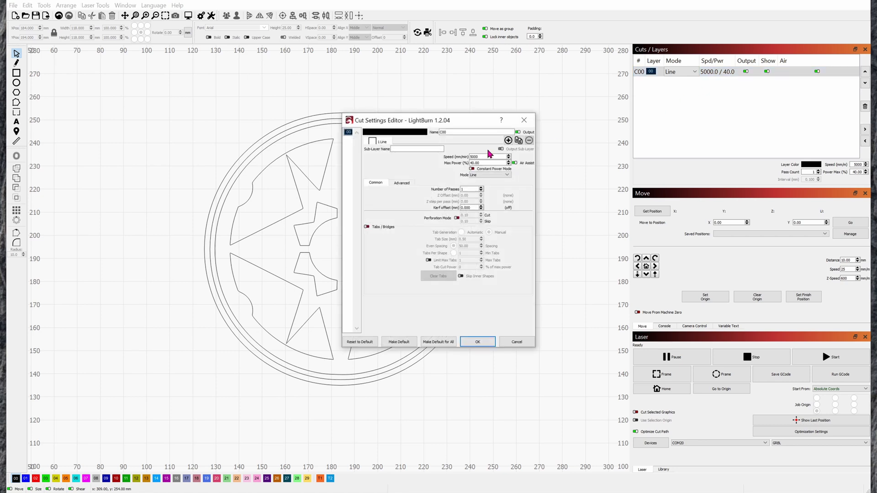
key("Return")
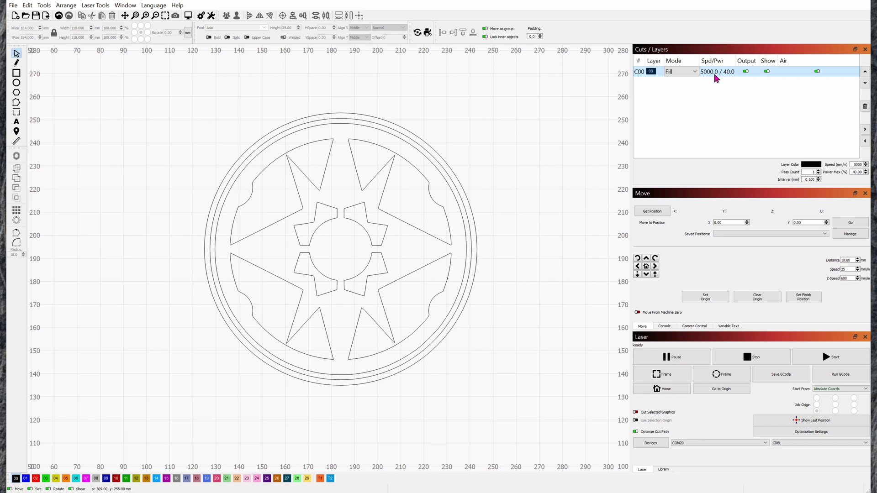
Raise layer C00's Max Power from 40 to 100%.
double_click(715, 79)
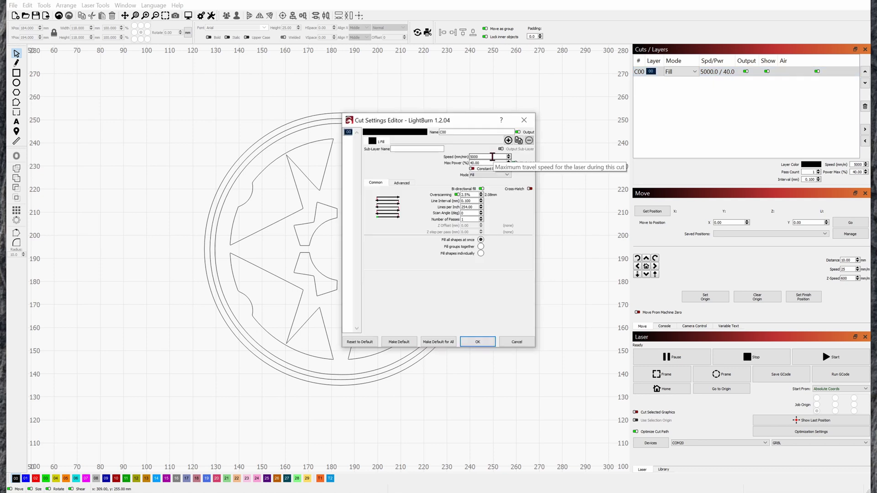
left_click_drag(491, 162, 448, 166)
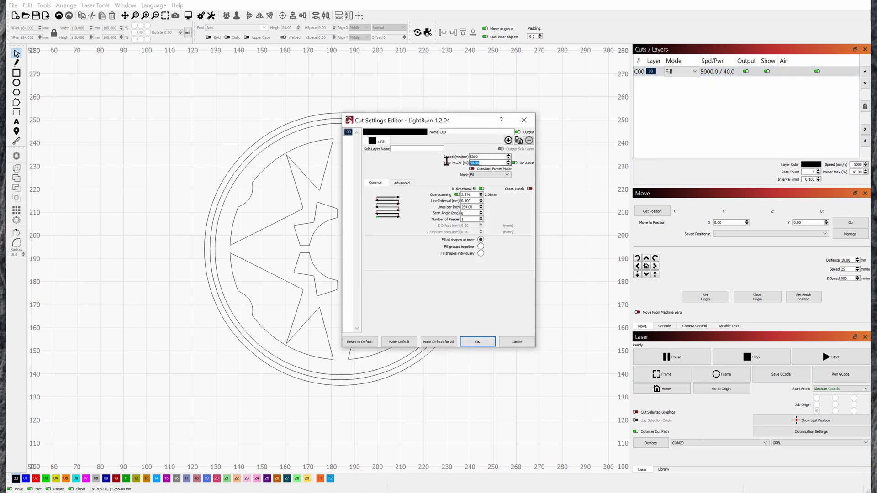
type("100")
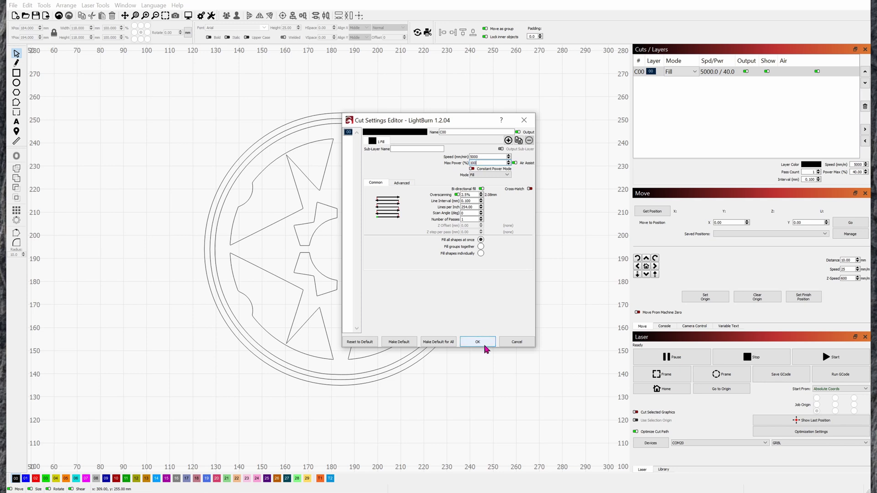
left_click(480, 341)
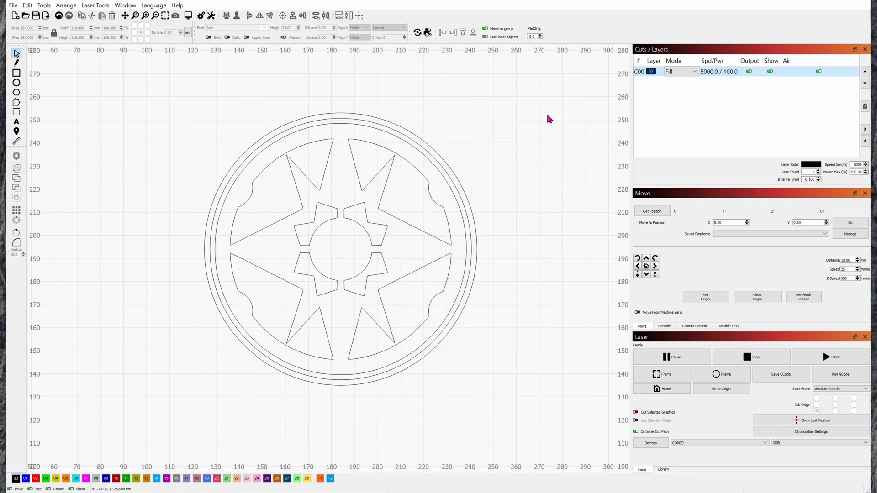
Preview the filled engraving, then group the compass with its outer circle into one 118 mm object.
key("alt+p")
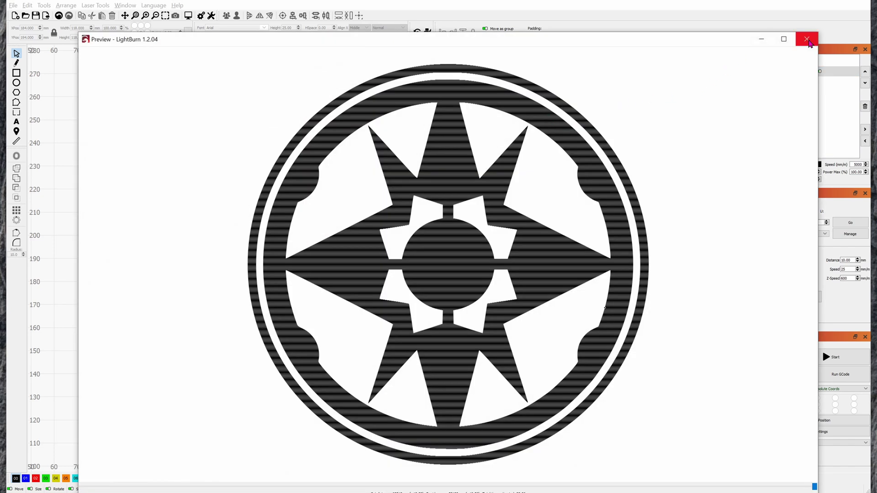
left_click(807, 40)
left_click(443, 181)
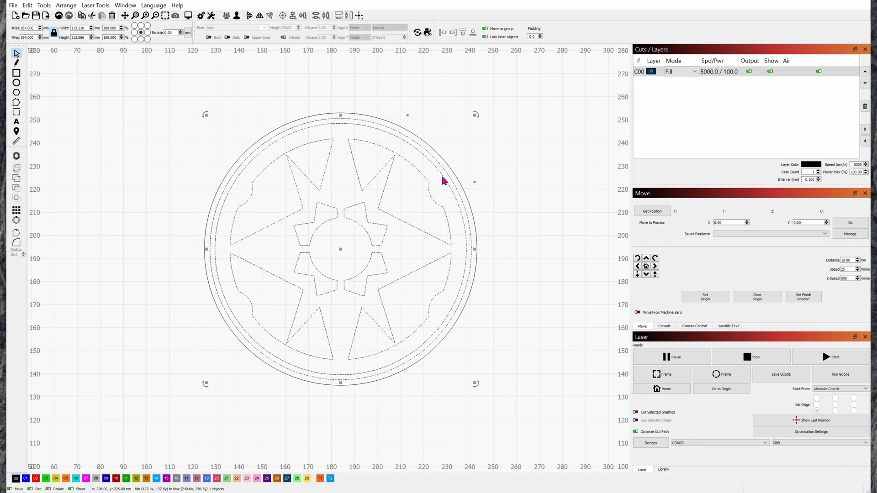
key("ctrl+a")
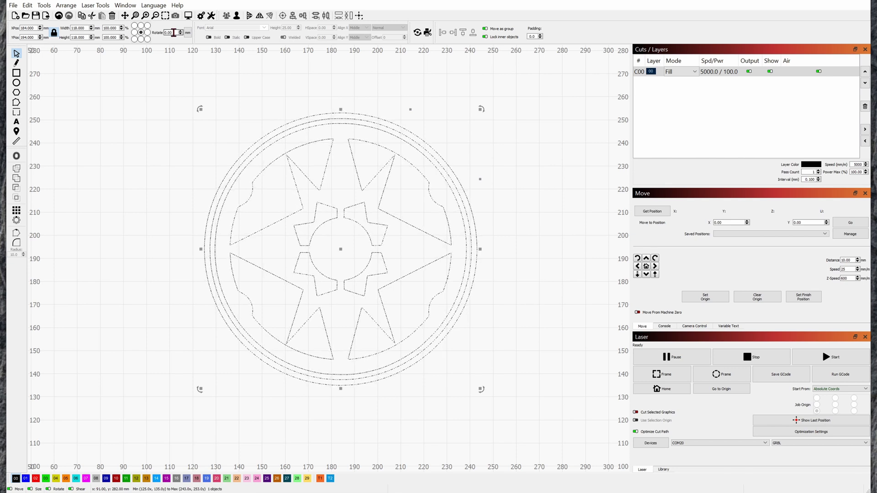
key("Return")
Scale the grouped logo from 118 mm to 90 mm wide and zoom out to the full bed.
left_click(85, 28)
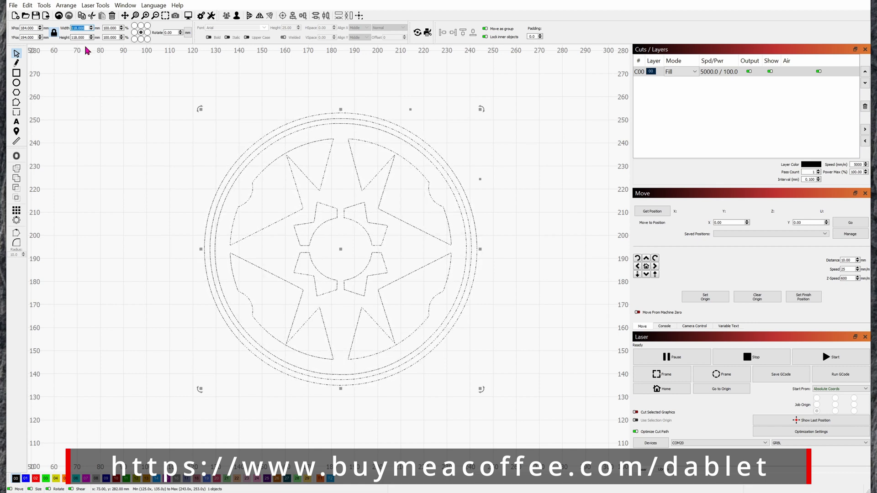
type("90")
key("Return")
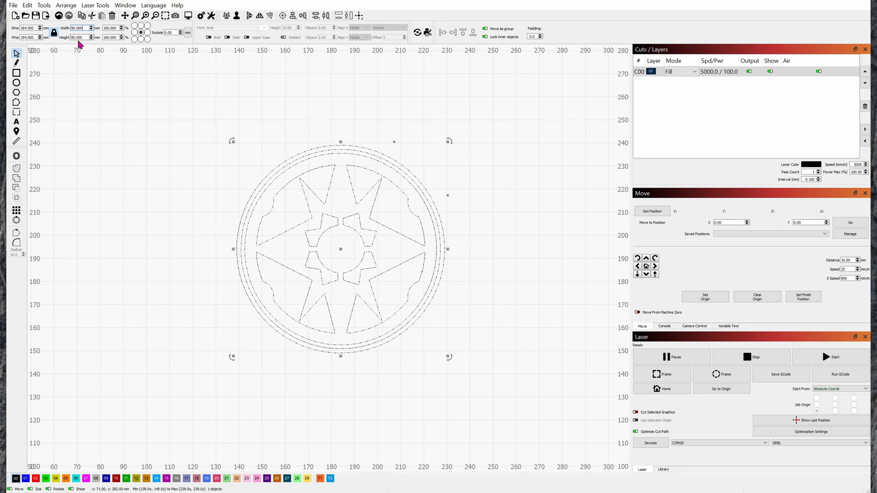
left_click(178, 61)
key("ctrl+shift+a")
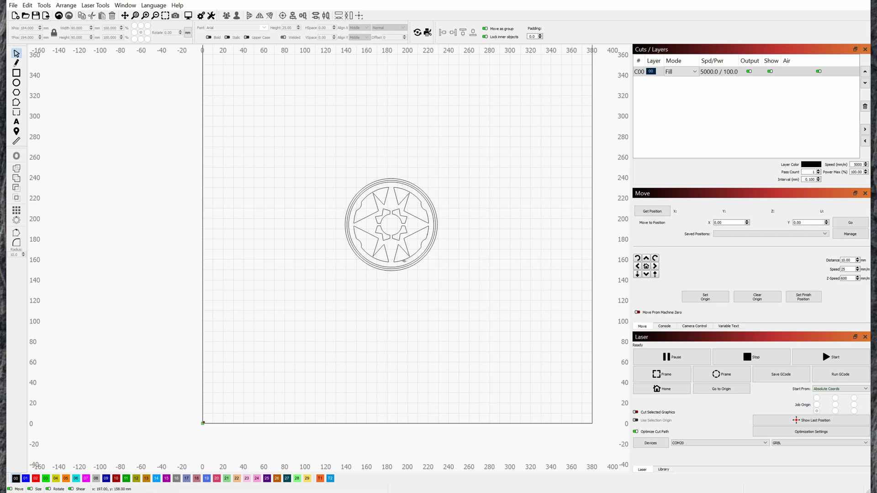
Position the 90 mm logo on the bed's left side at about X 79.364, Y 197.628 mm.
left_click_drag(404, 260, 261, 364)
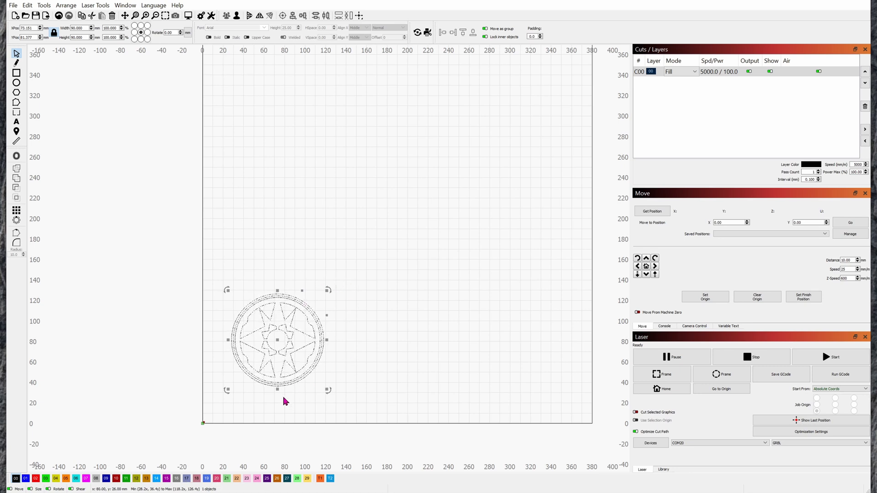
left_click(412, 360)
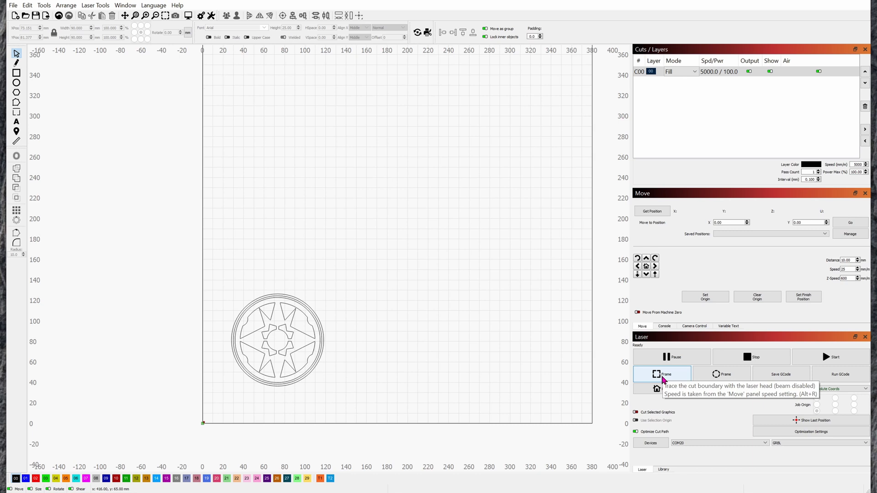
left_click_drag(280, 364, 271, 224)
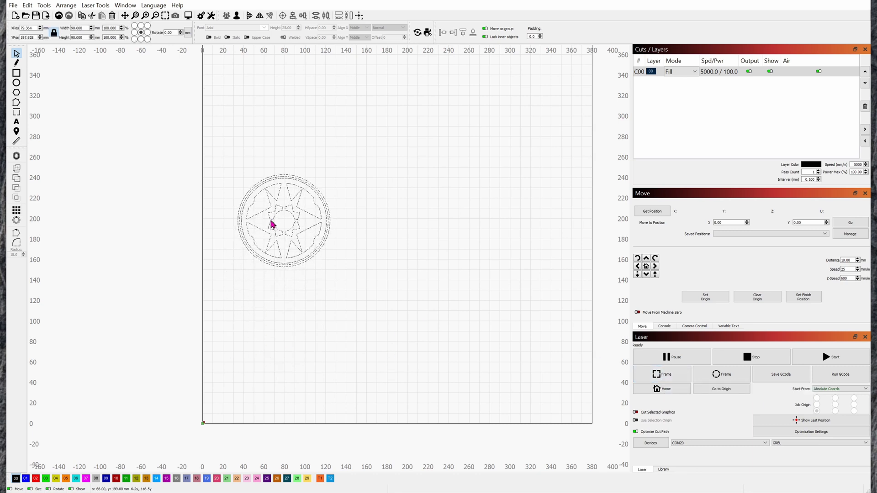
left_click(295, 302)
left_click(661, 374)
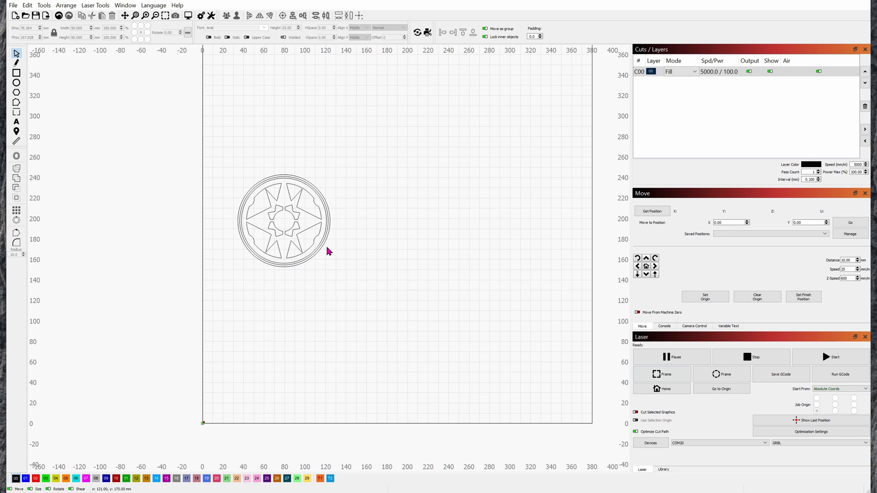
left_click(246, 201)
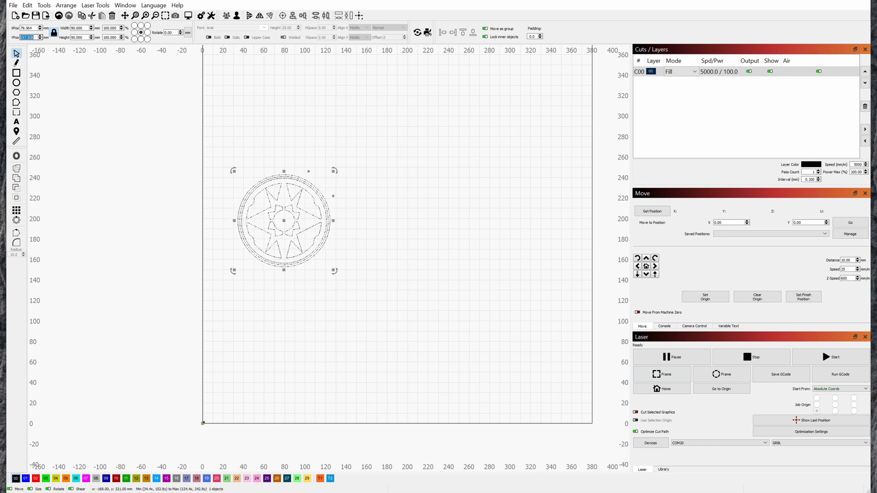
double_click(28, 37)
left_click(385, 218)
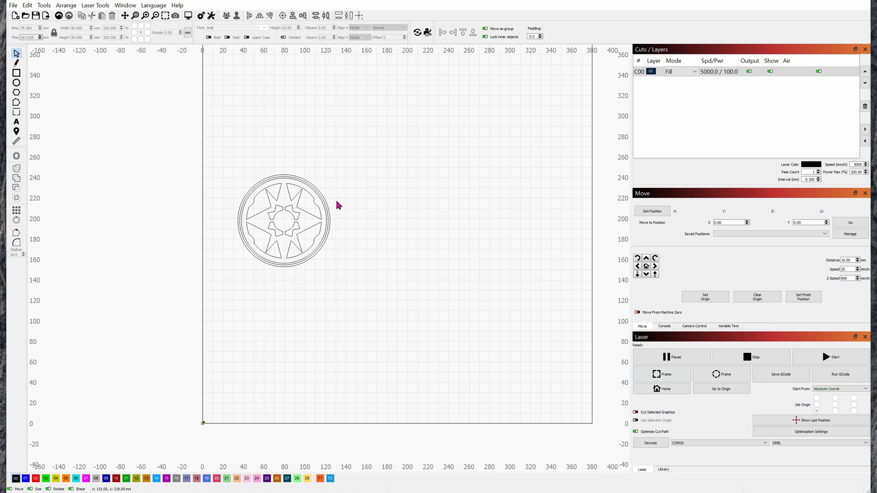